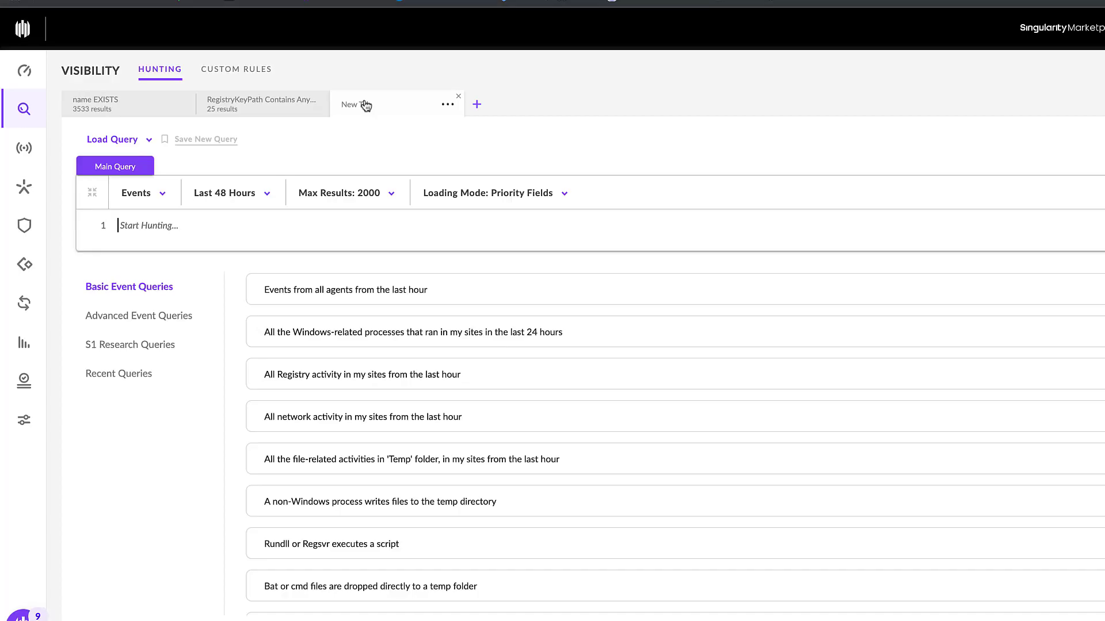
Step: Set the RegistryKeyPath "PSEXESVC" query's time range to Last 48 Hours and run it again
{"action": "left_click", "coordinate": [305, 108]}
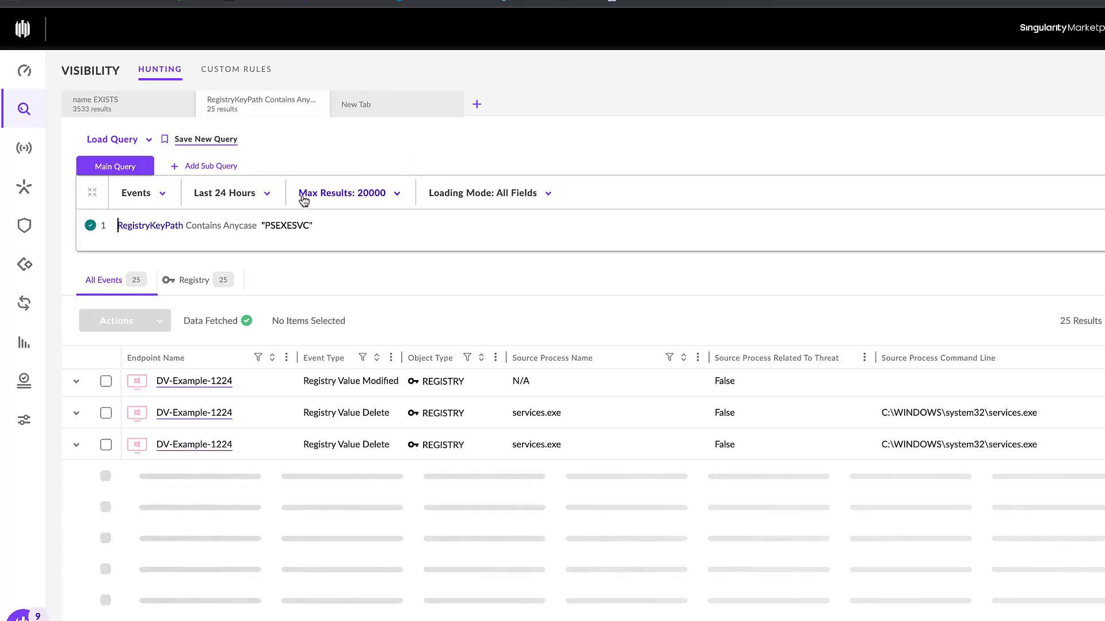
{"action": "left_click", "coordinate": [266, 196]}
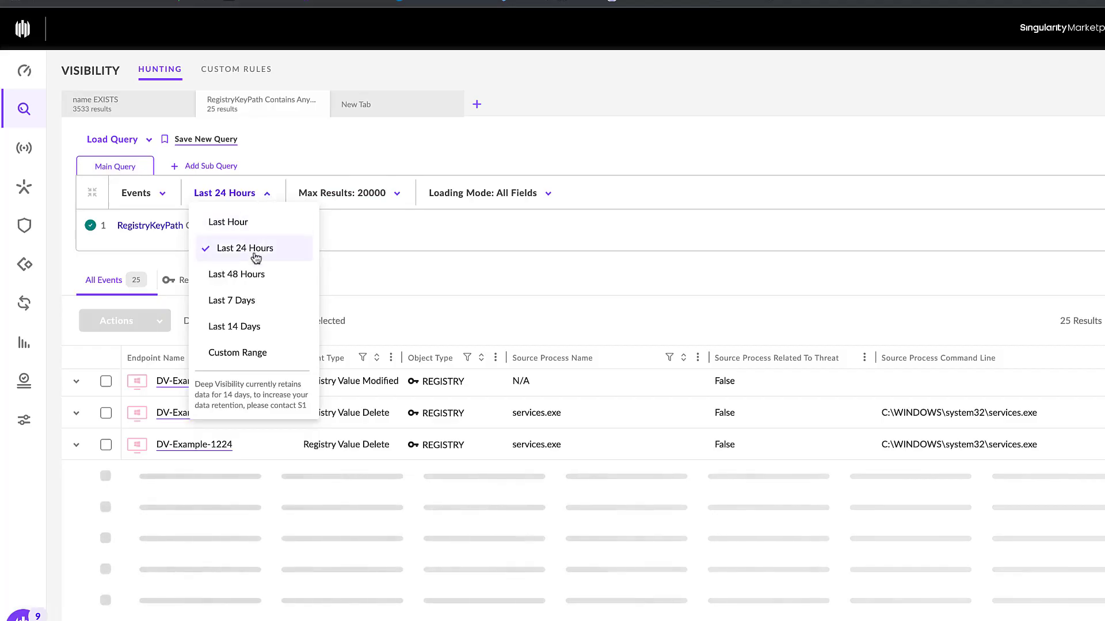
{"action": "left_click", "coordinate": [256, 277]}
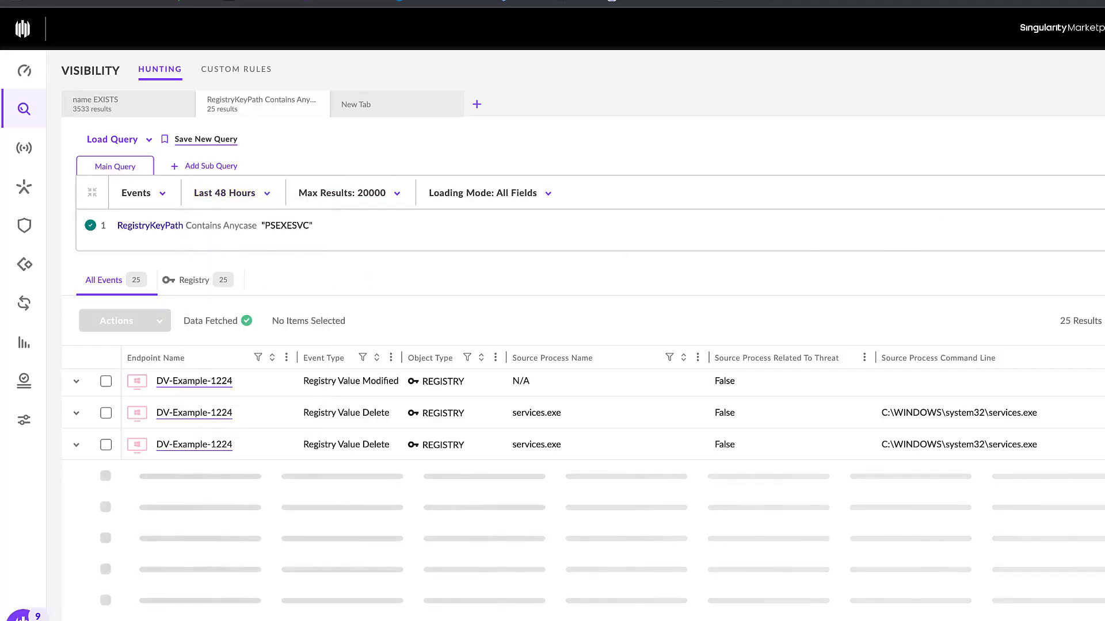
{"action": "left_click", "coordinate": [1102, 225]}
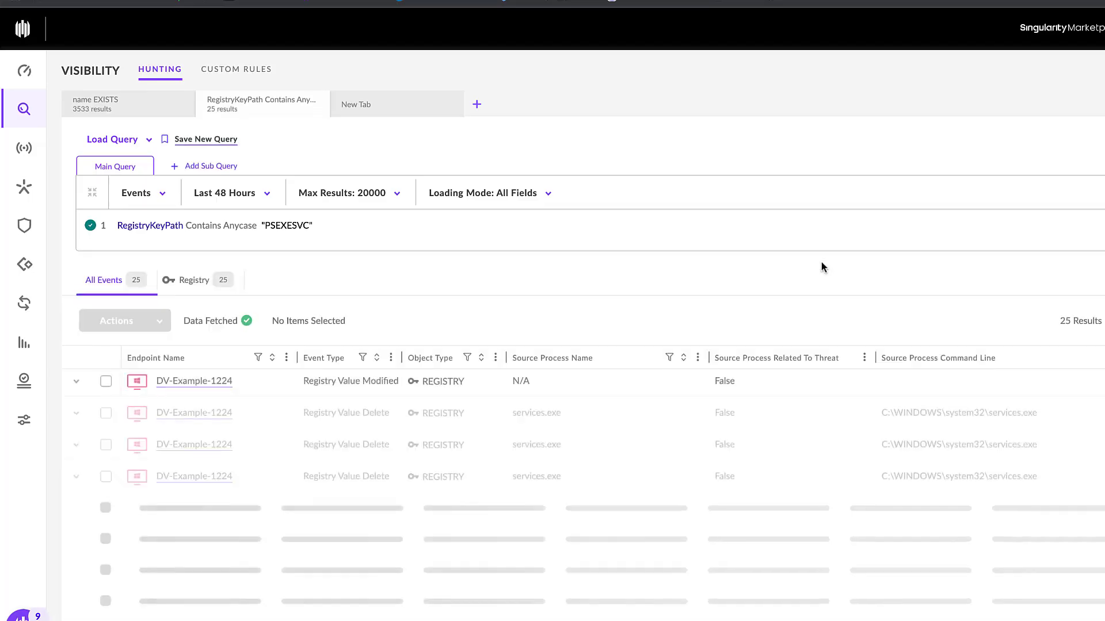
Step: Look through the registry events and inspect the values offered by the Endpoint Name filter without applying it
{"action": "scroll", "coordinate": [732, 287], "scroll_direction": "down", "scroll_amount": 1}
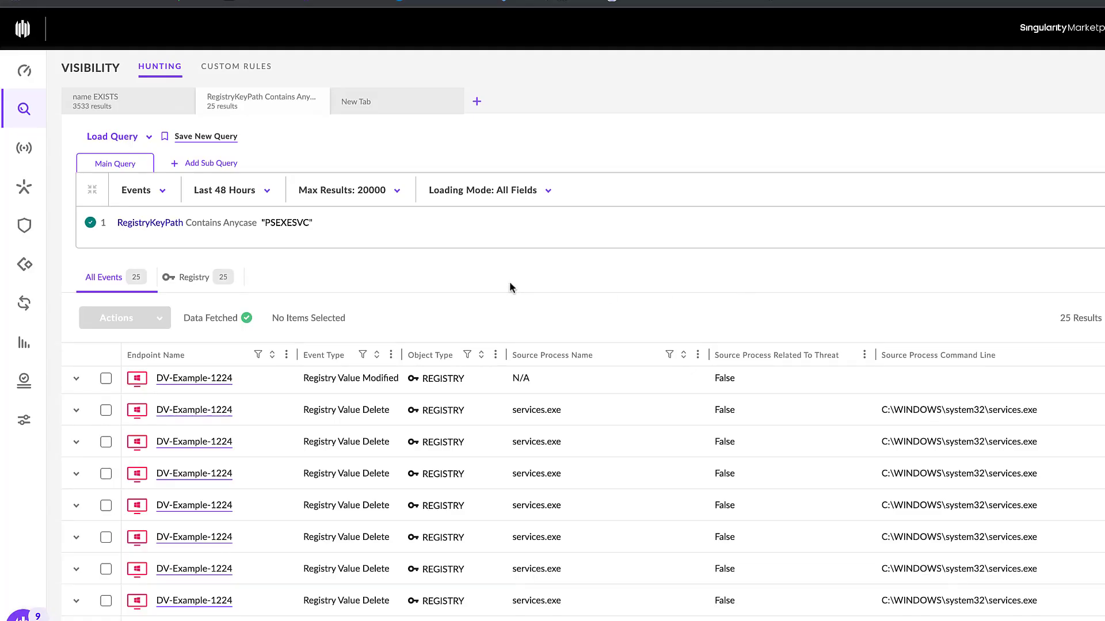
{"action": "scroll", "coordinate": [498, 330], "scroll_direction": "up", "scroll_amount": 1}
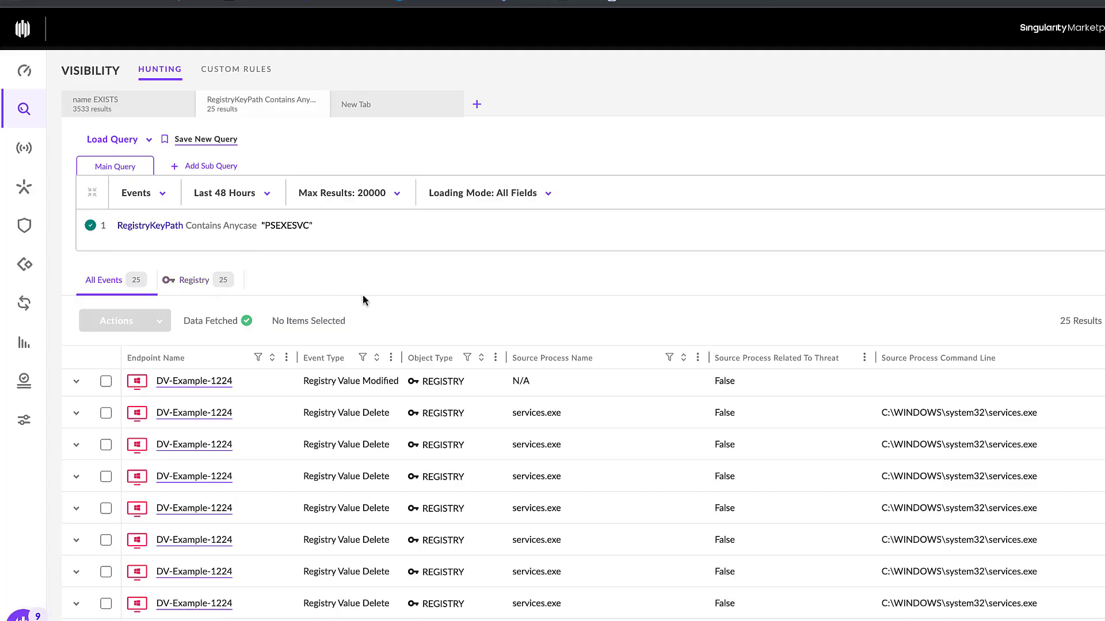
{"action": "scroll", "coordinate": [363, 299], "scroll_direction": "down", "scroll_amount": 1}
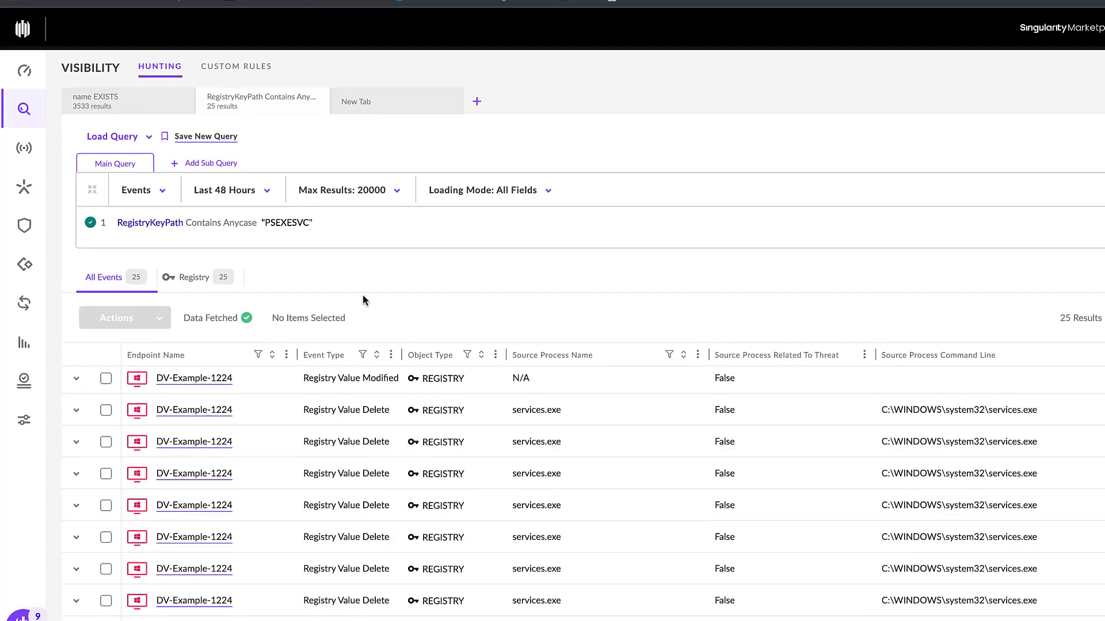
{"action": "left_click", "coordinate": [258, 356]}
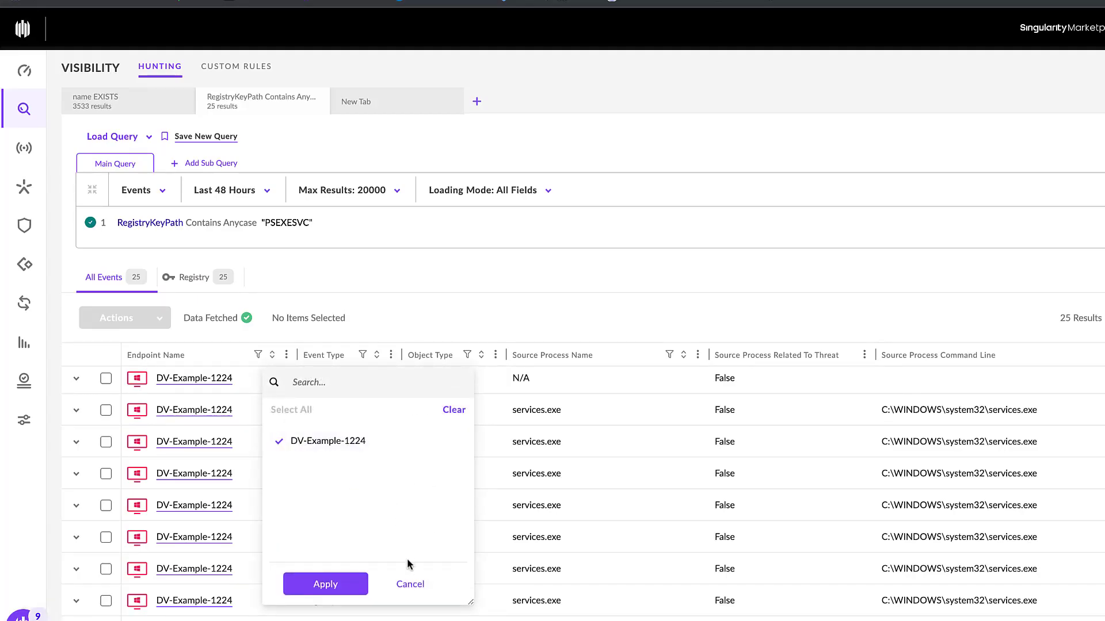
{"action": "left_click", "coordinate": [409, 585]}
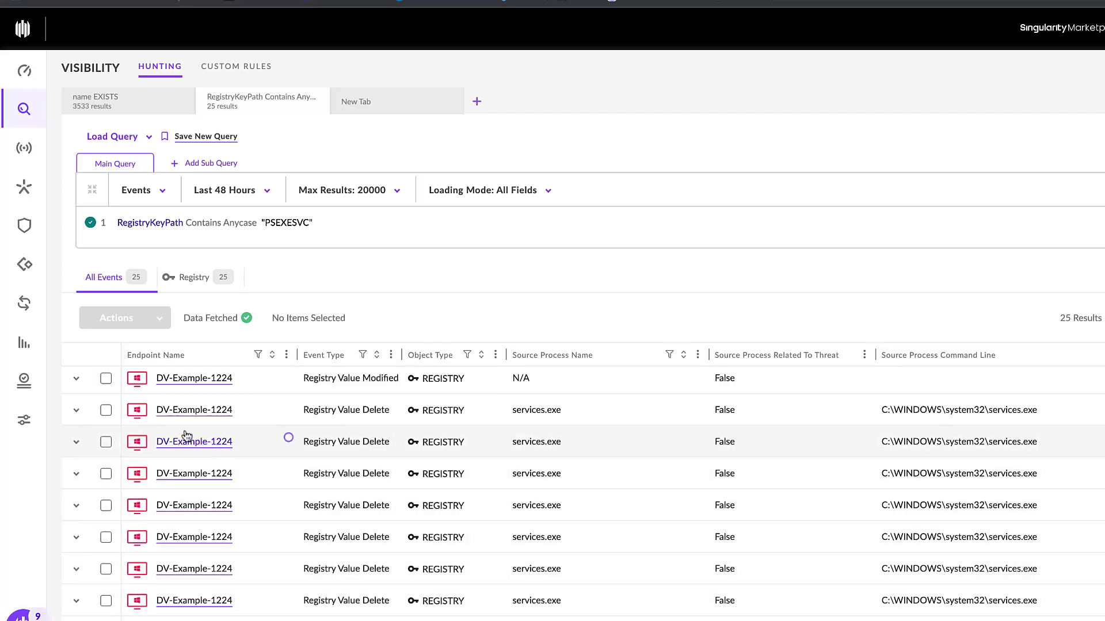
Step: Expand the first Registry Value Delete event, examine its process, registry, endpoint and event details, and collapse it
{"action": "left_click", "coordinate": [77, 413]}
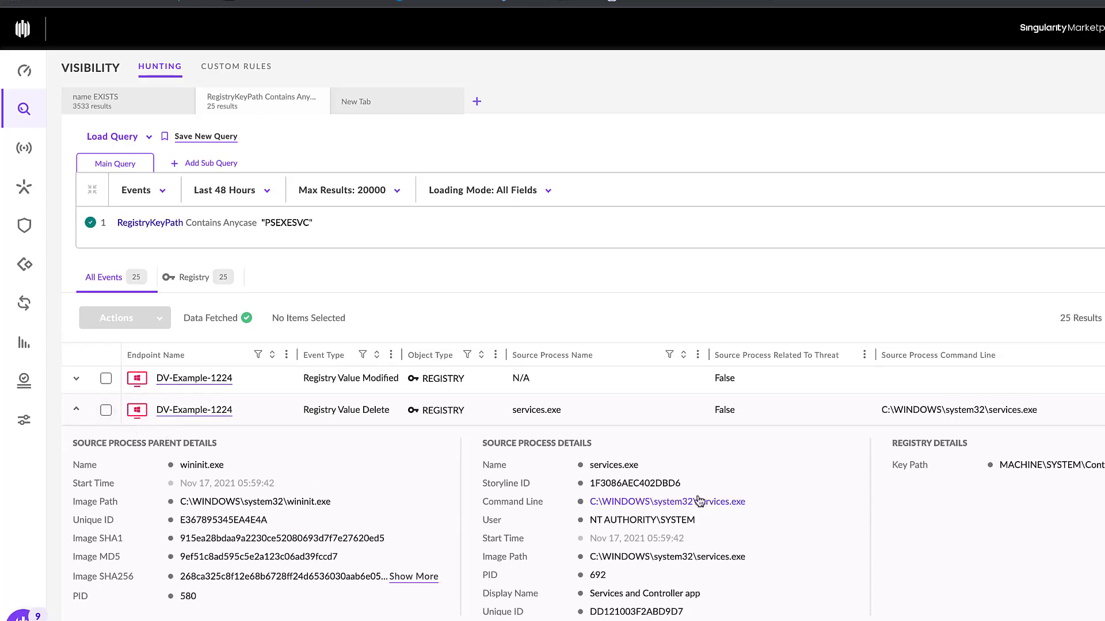
{"action": "scroll", "coordinate": [705, 494], "scroll_direction": "right", "scroll_amount": 5}
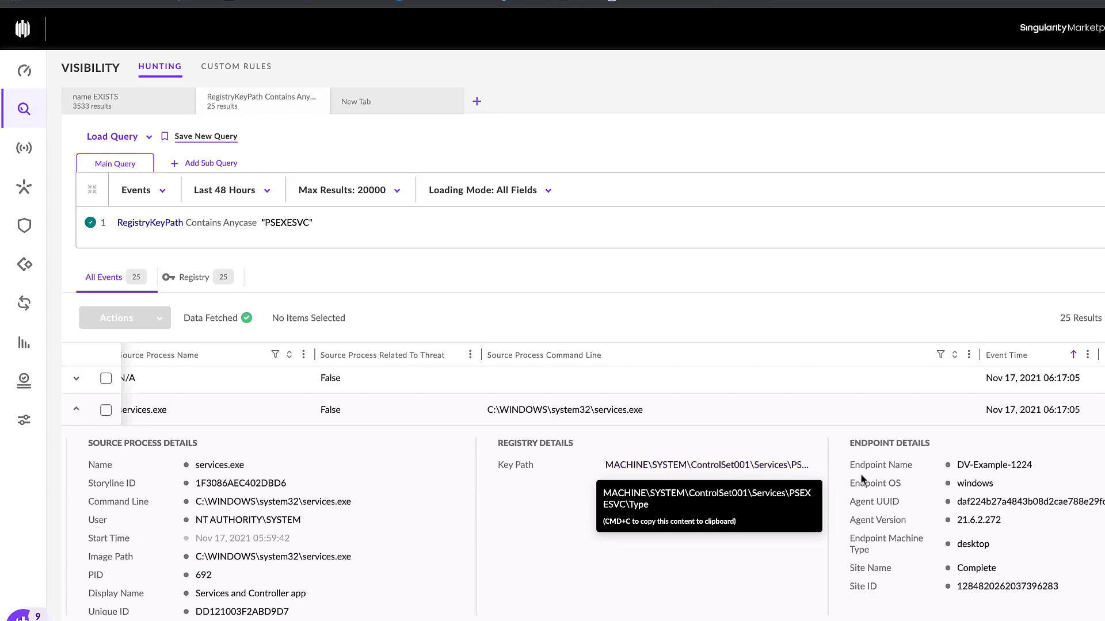
{"action": "scroll", "coordinate": [878, 474], "scroll_direction": "right", "scroll_amount": 5}
{"action": "scroll", "coordinate": [879, 480], "scroll_direction": "right", "scroll_amount": 3}
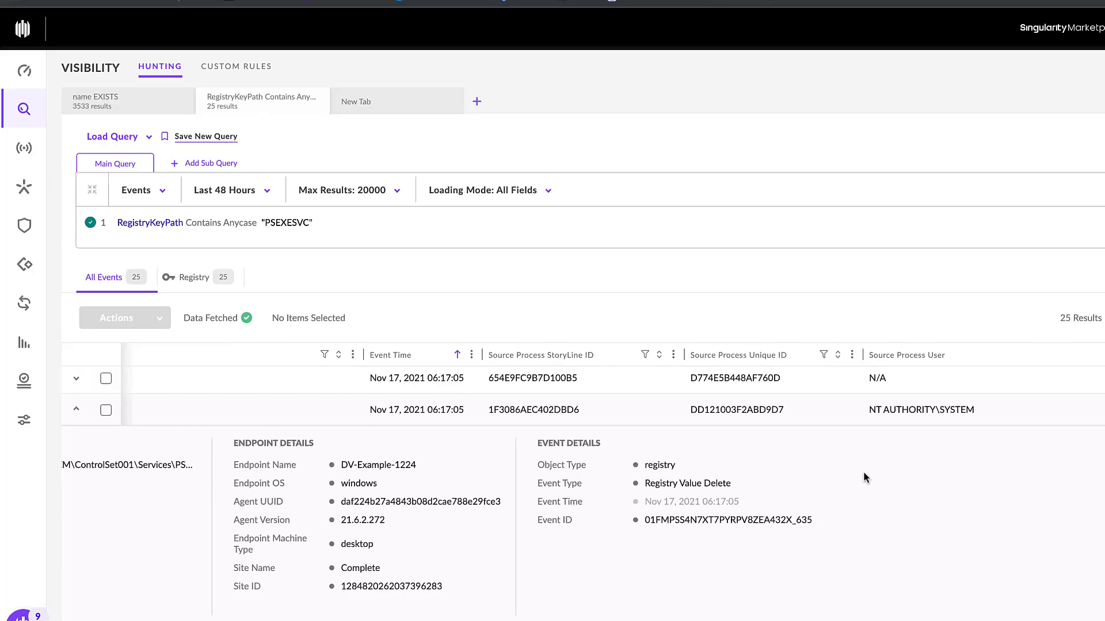
{"action": "scroll", "coordinate": [769, 488], "scroll_direction": "left", "scroll_amount": 8}
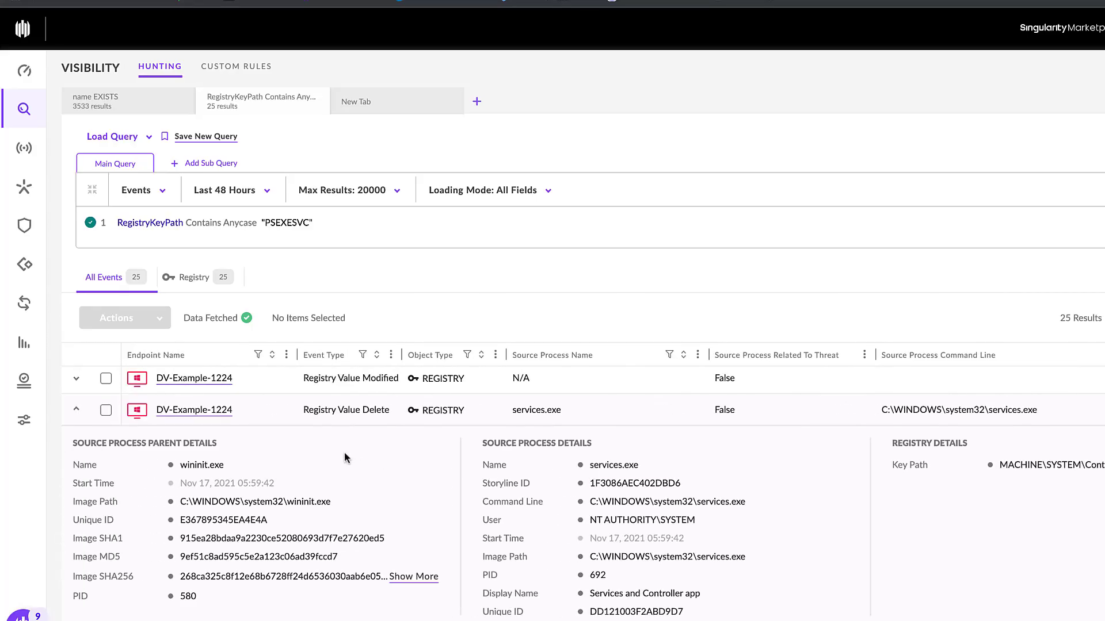
{"action": "left_click", "coordinate": [76, 410]}
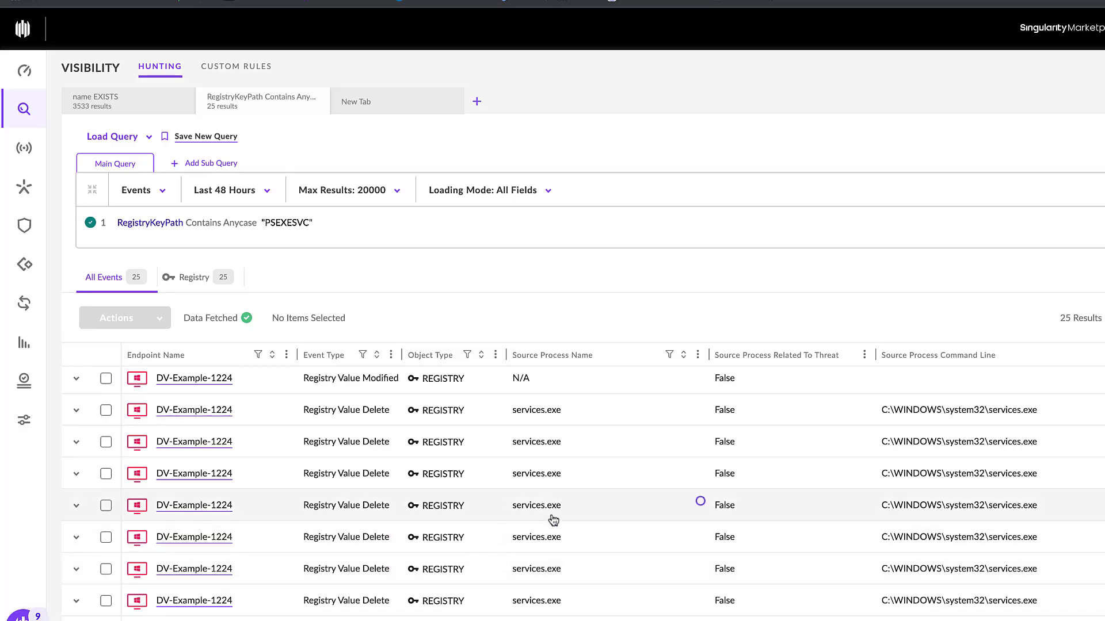
Step: Inspect the values in the Source Process StoryLine ID filter without changing the selection
{"action": "scroll", "coordinate": [690, 500], "scroll_direction": "right", "scroll_amount": 10}
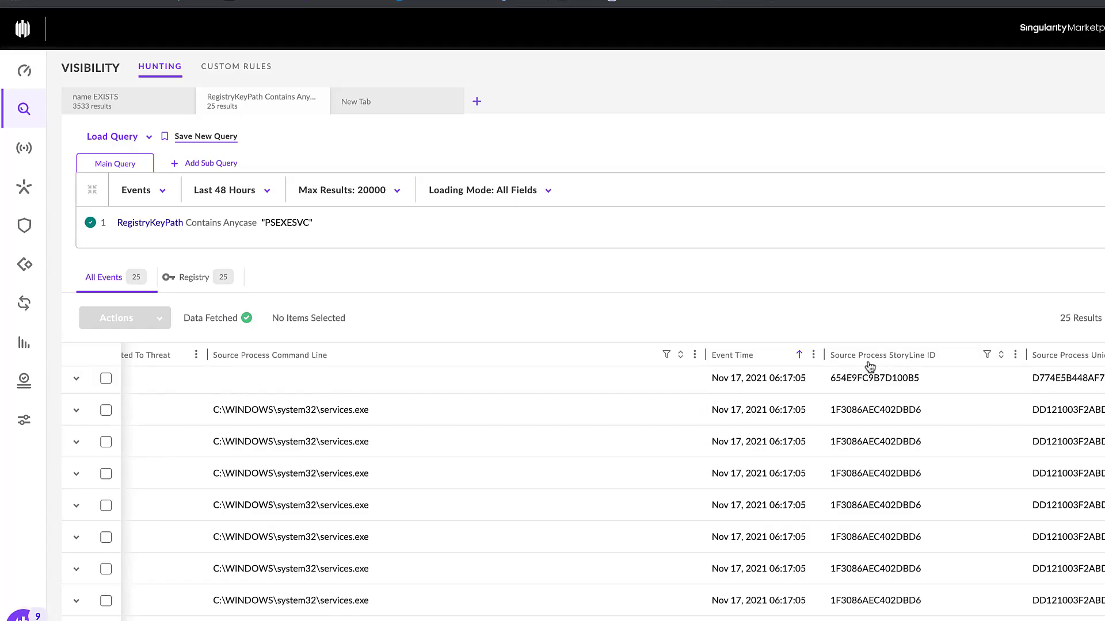
{"action": "left_click", "coordinate": [986, 356]}
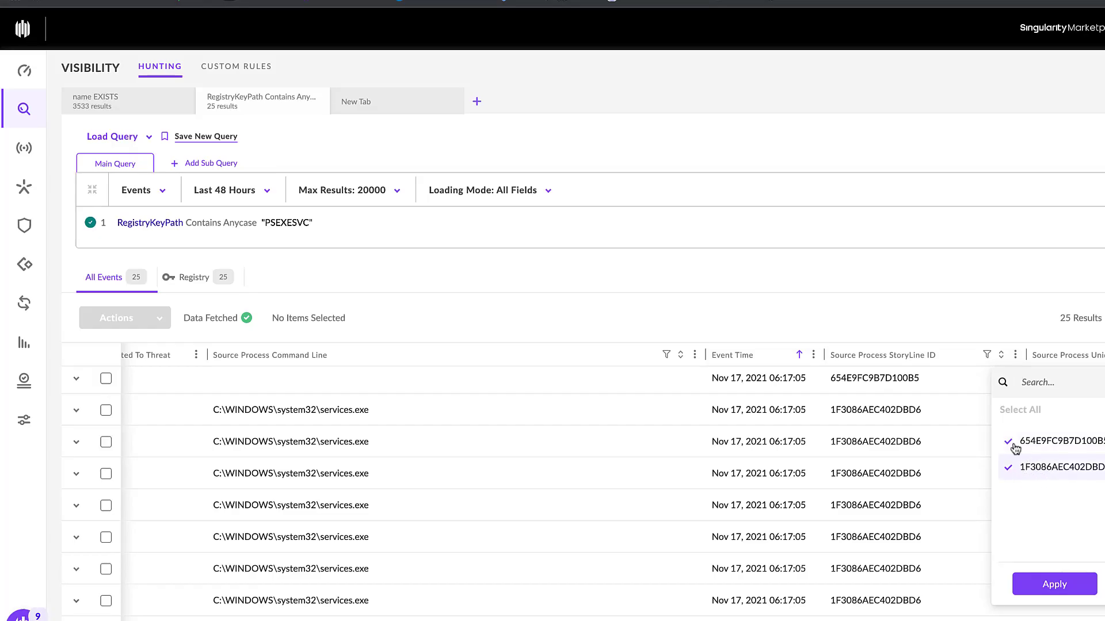
{"action": "left_click", "coordinate": [943, 340]}
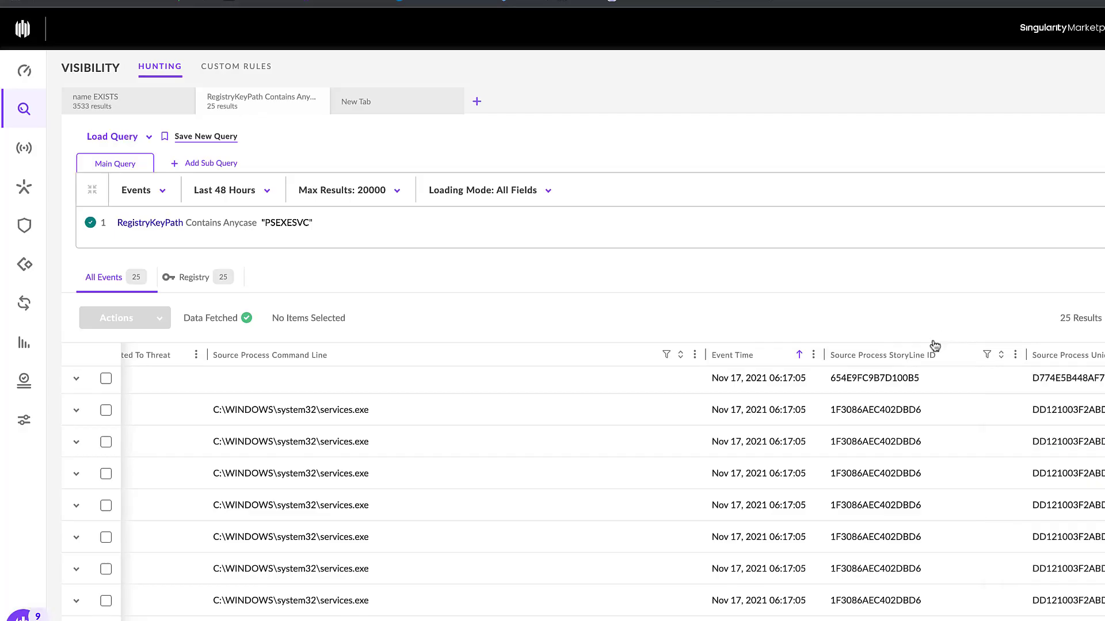
Step: Open a new query for source process storyline ID 654E9FC9B7D100B5 from the first event, and close the blank New Tab
{"action": "left_click", "coordinate": [1016, 377]}
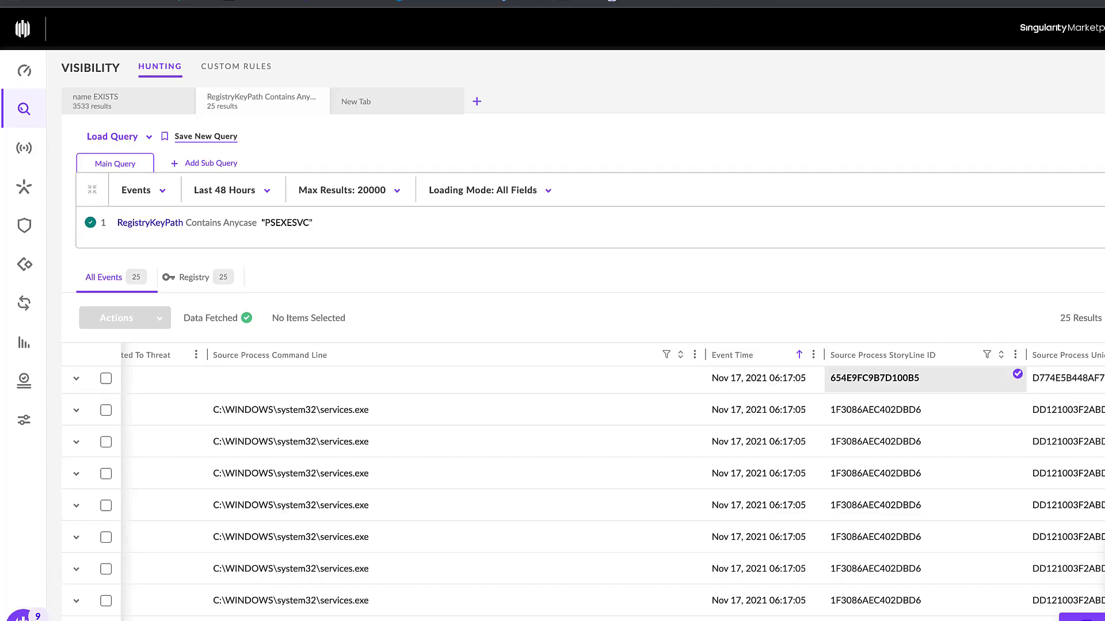
{"action": "left_click", "coordinate": [1017, 374]}
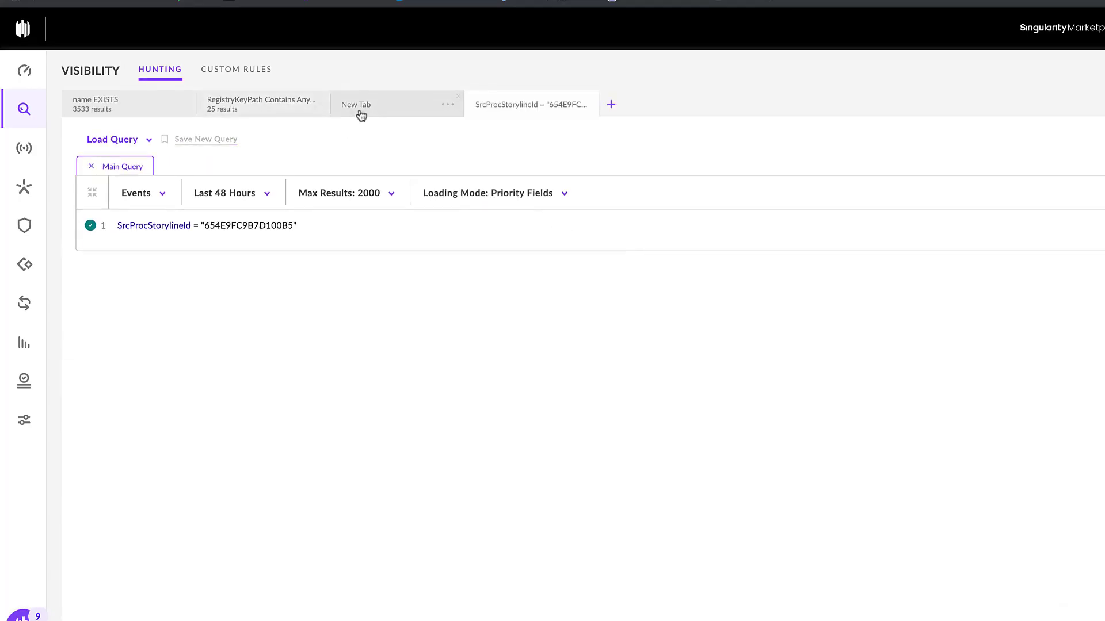
{"action": "left_click", "coordinate": [459, 99]}
Step: From the PSEXESVC registry results, open a new query for source process storyline ID 1F3086AEC402DBD6
{"action": "left_click", "coordinate": [314, 104]}
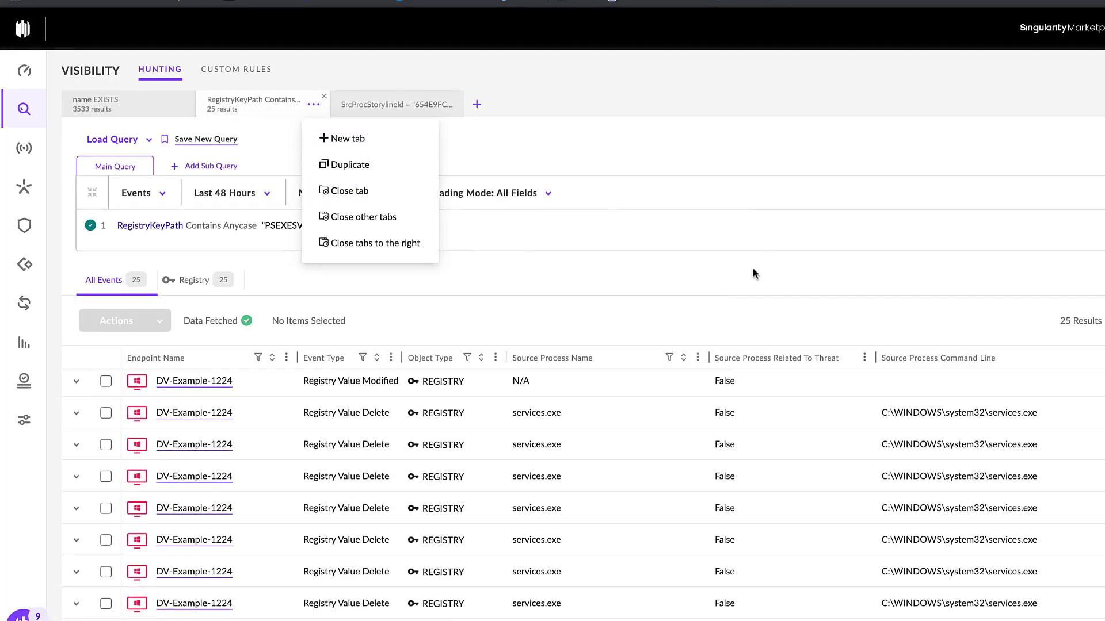
{"action": "scroll", "coordinate": [746, 379], "scroll_direction": "right", "scroll_amount": 10}
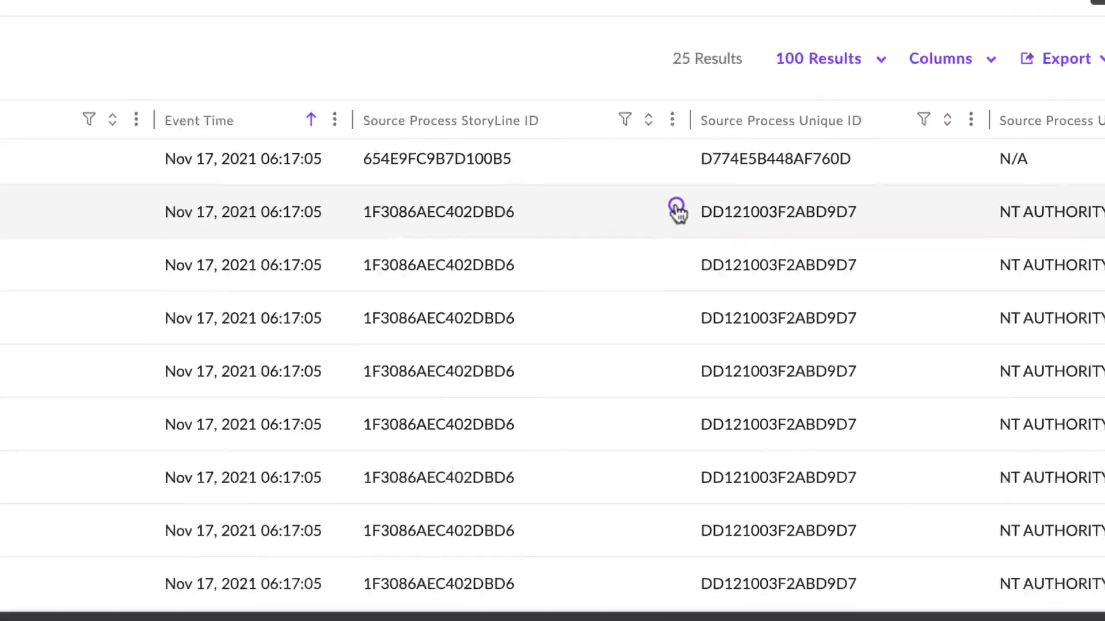
{"action": "left_click", "coordinate": [676, 206]}
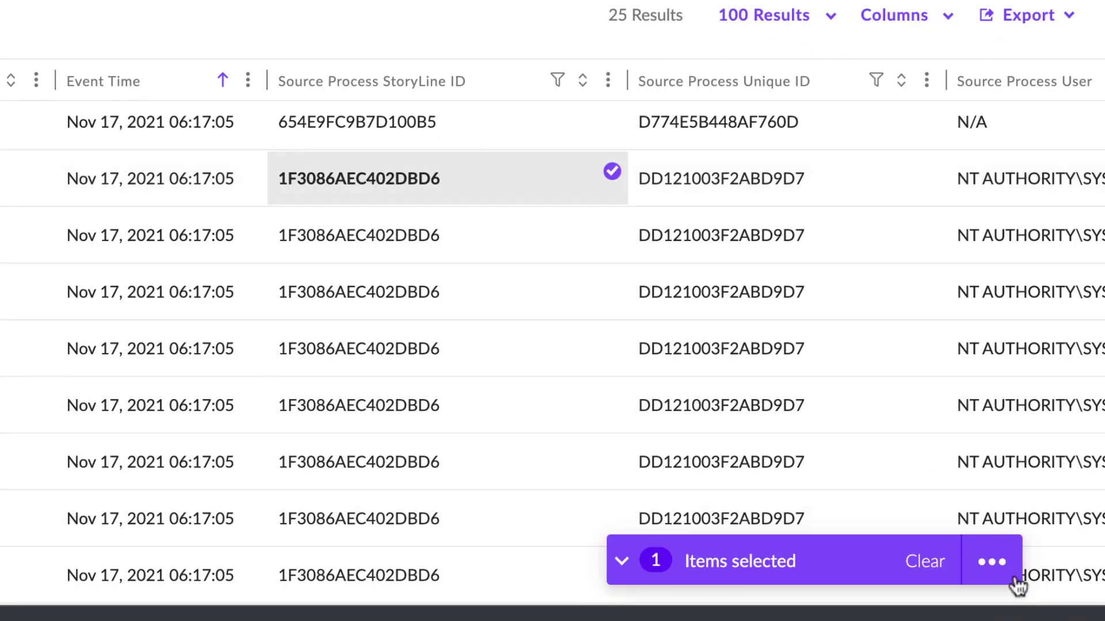
{"action": "left_click", "coordinate": [990, 562]}
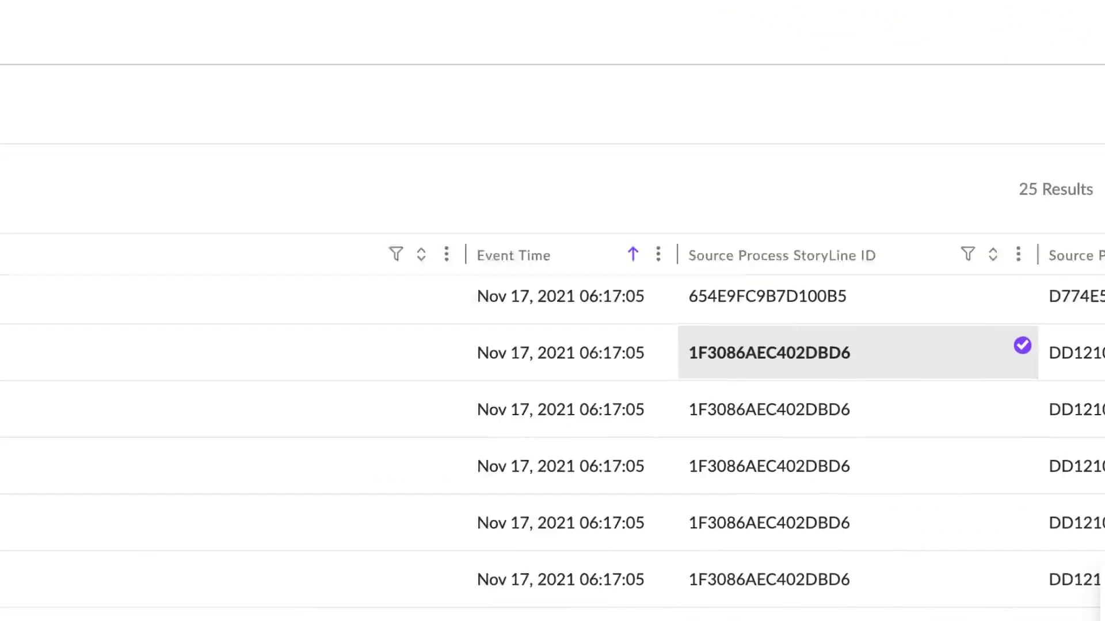
{"action": "left_click", "coordinate": [1103, 598]}
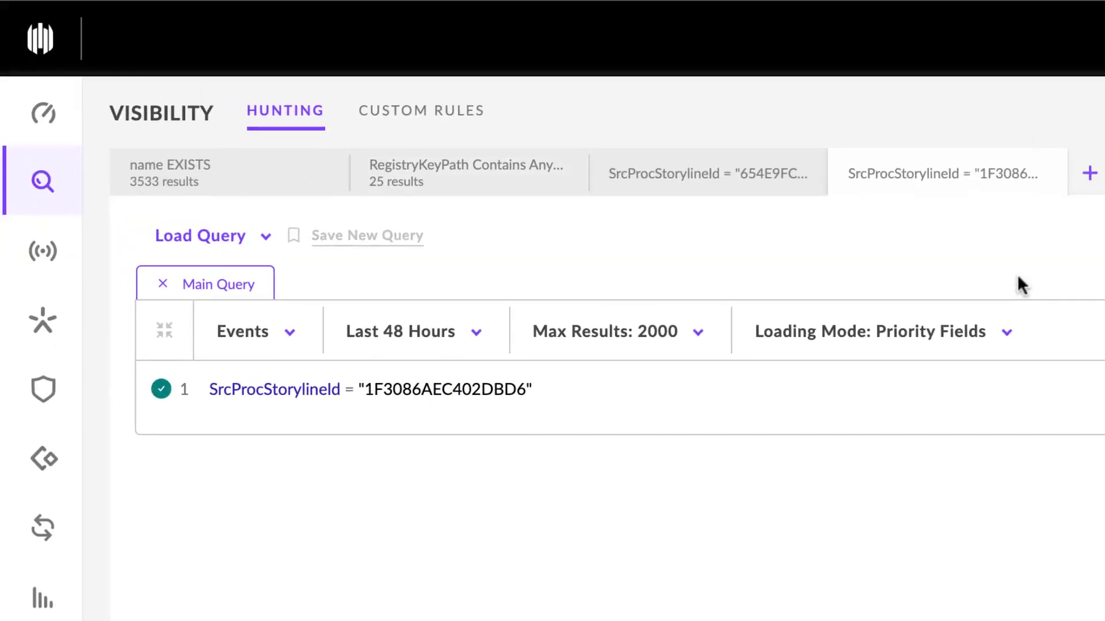
Step: Review the 654E9FC9B7D100B5 storyline query and the PSEXESVC registry results, ending on the storyline query
{"action": "left_click", "coordinate": [661, 177]}
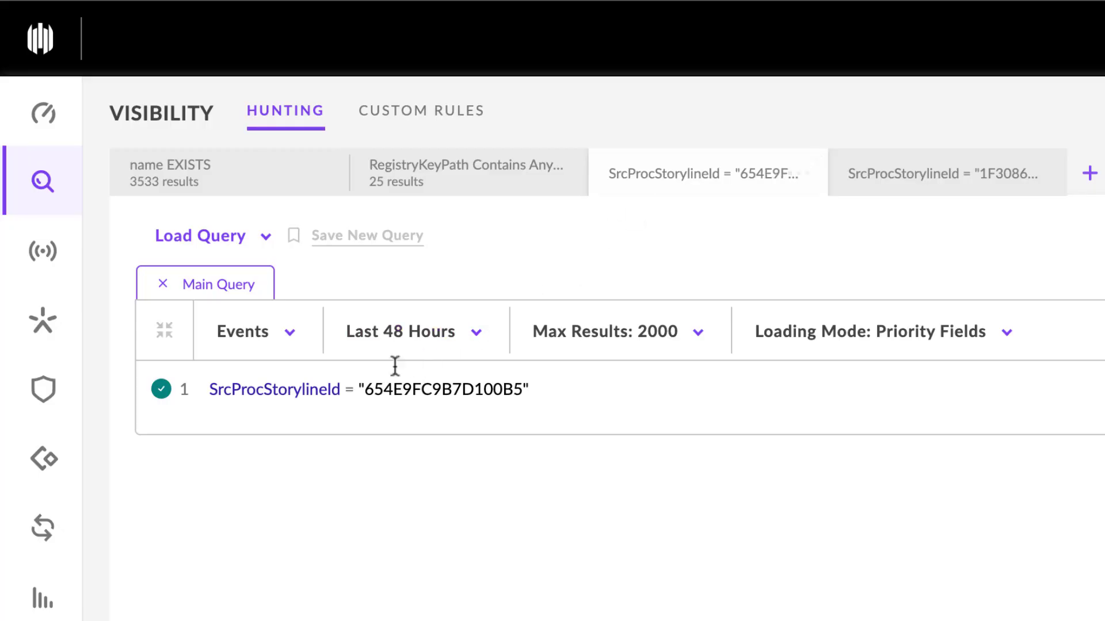
{"action": "left_click", "coordinate": [431, 190]}
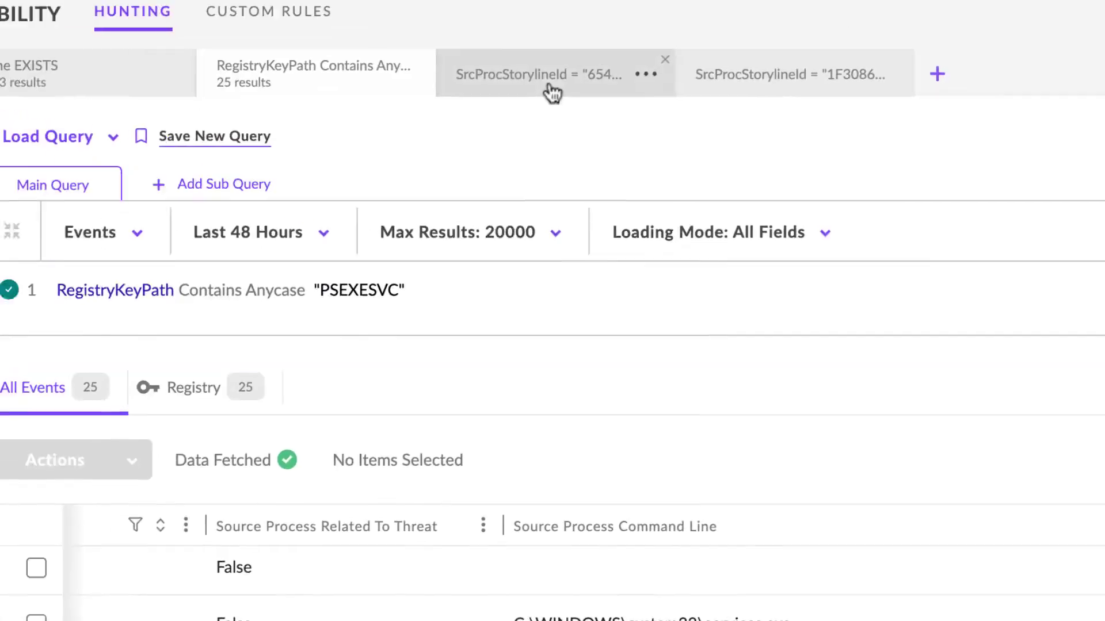
{"action": "left_click", "coordinate": [550, 92]}
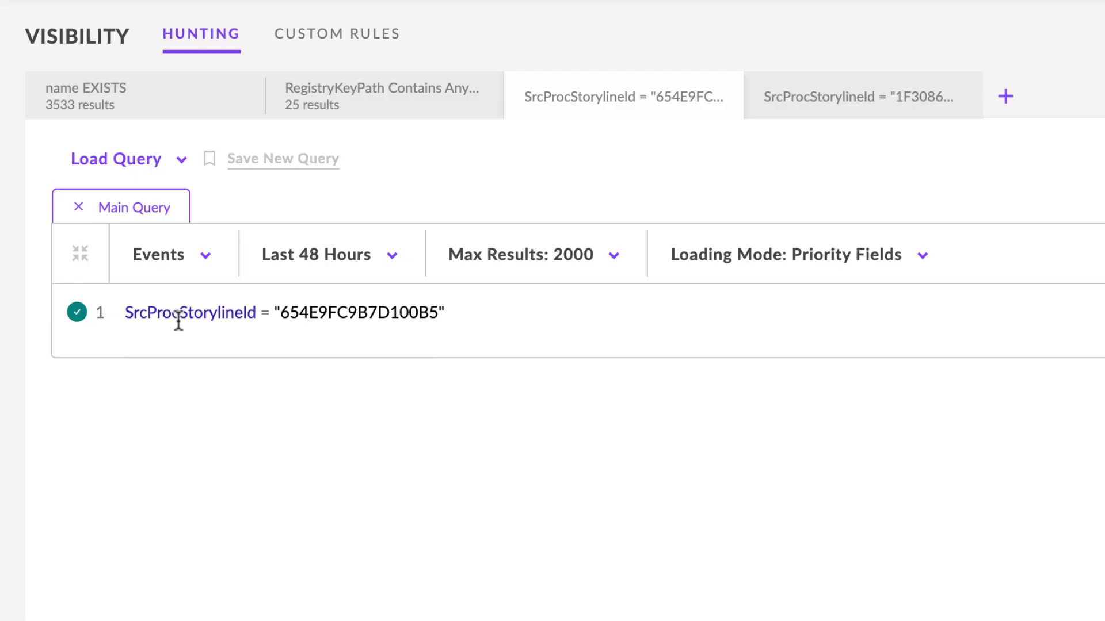
Step: Remove the SrcProc prefix from the field name in the 654E9FC9B7D100B5 query, leaving StorylineId
{"action": "left_click_drag", "start_coordinate": [180, 314], "coordinate": [126, 314]}
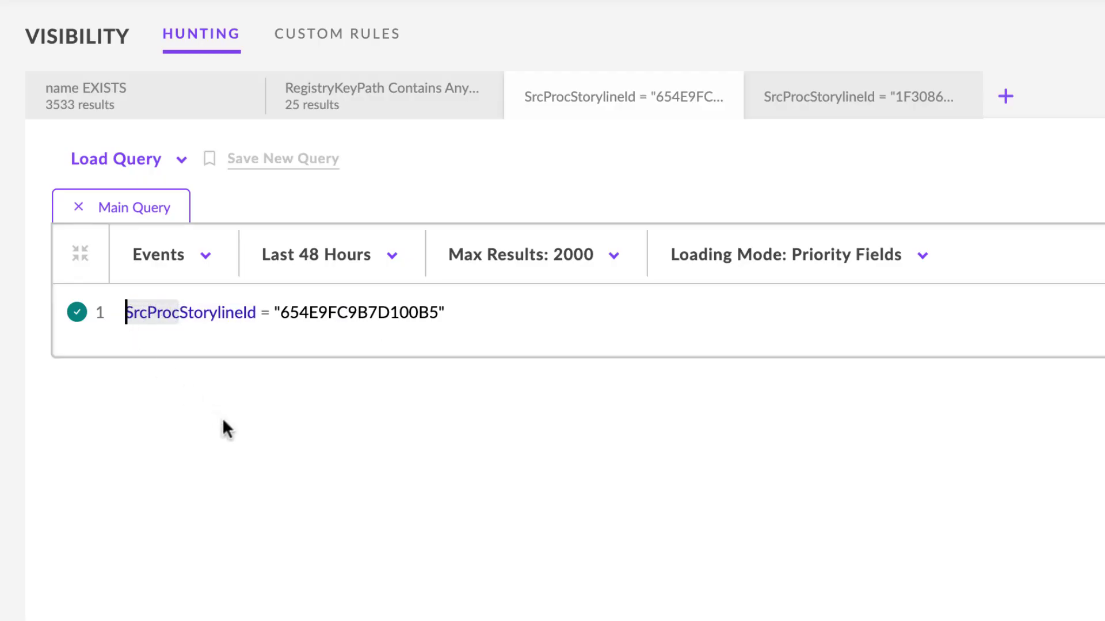
{"action": "key", "text": "BackSpace"}
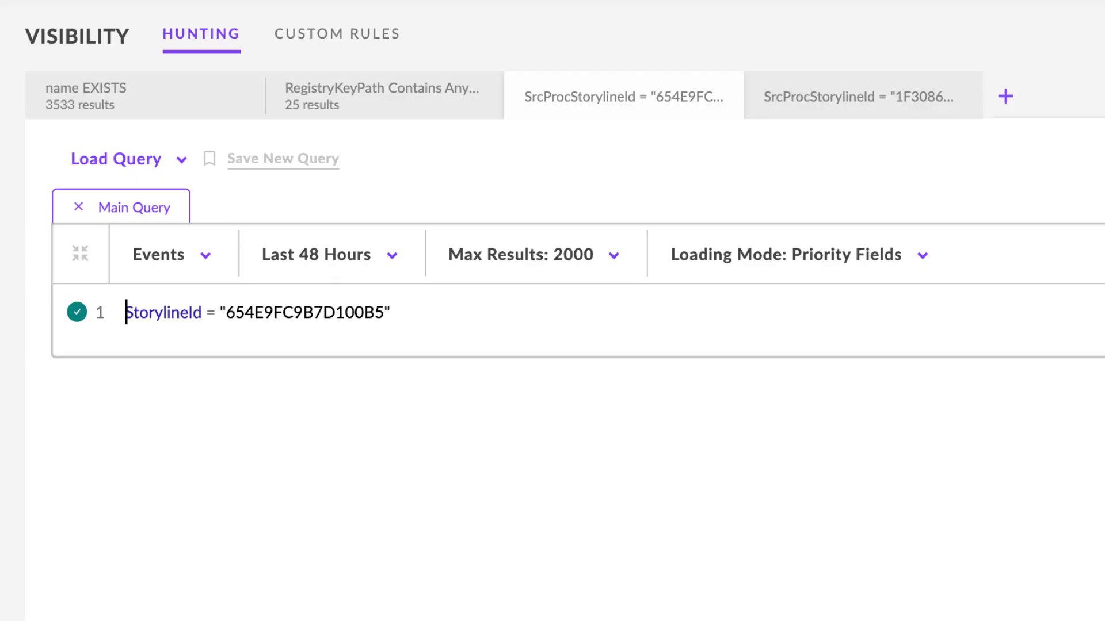
{"action": "left_click", "coordinate": [397, 313]}
Step: Replace the query's StorylineId field with SrcProcStorylineId from the auto-complete suggestions
{"action": "left_click", "coordinate": [128, 316]}
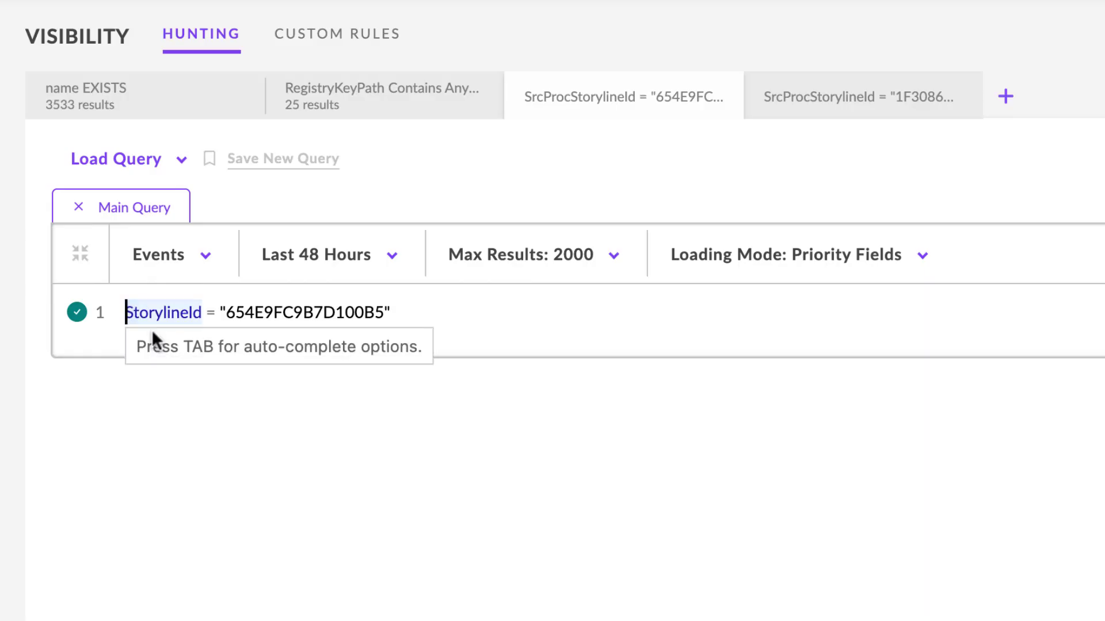
{"action": "type", "text": "sr"}
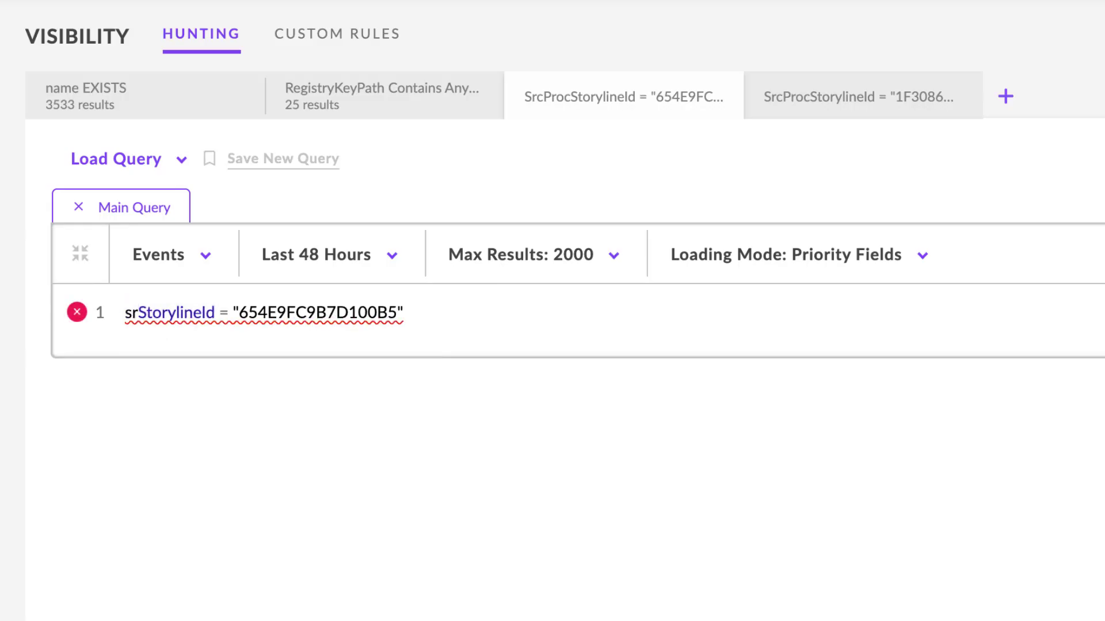
{"action": "key", "text": "BackSpace"}
{"action": "key", "text": "BackSpace"}
{"action": "key", "text": "Right"}
{"action": "key", "text": "Right"}
{"action": "key", "text": "Right"}
{"action": "key", "text": "Right"}
{"action": "key", "text": "Right"}
{"action": "key", "text": "Right"}
{"action": "key", "text": "Right"}
{"action": "key", "text": "Right"}
{"action": "key", "text": "Right"}
{"action": "key", "text": "Right"}
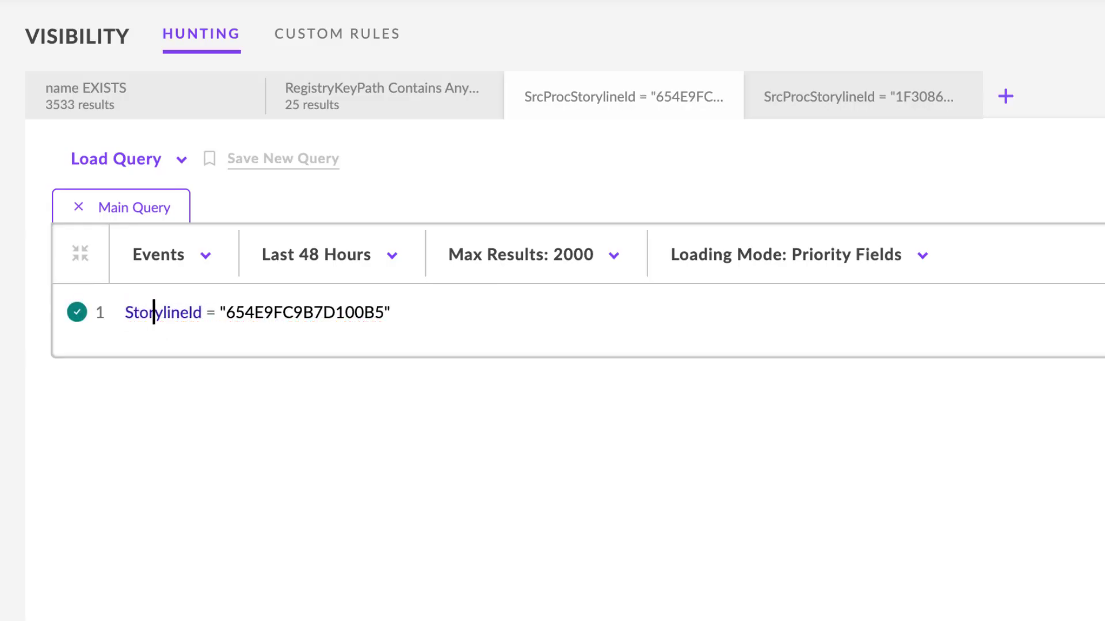
{"action": "key", "text": "Right"}
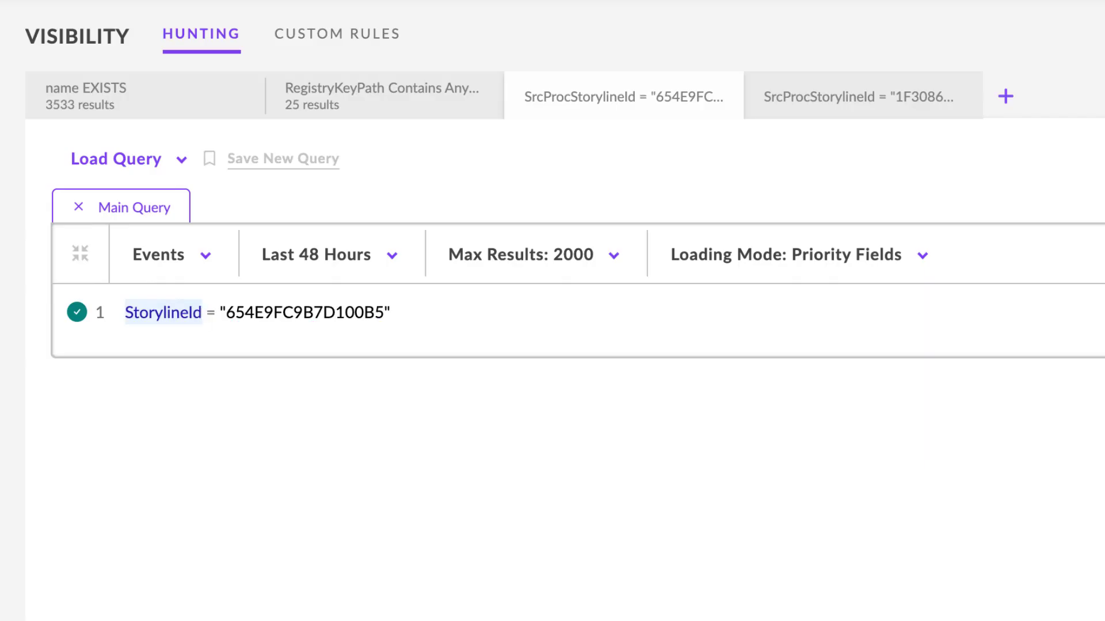
{"action": "key", "text": "ctrl+space"}
{"action": "key", "text": "Down"}
{"action": "key", "text": "Down"}
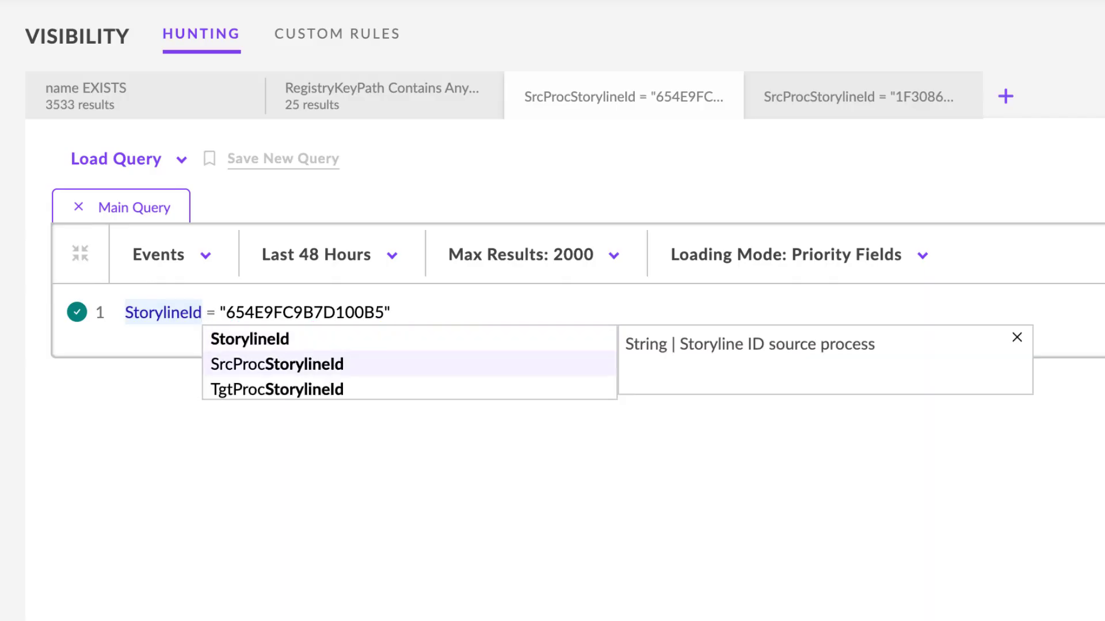
{"action": "key", "text": "Up"}
{"action": "key", "text": "Return"}
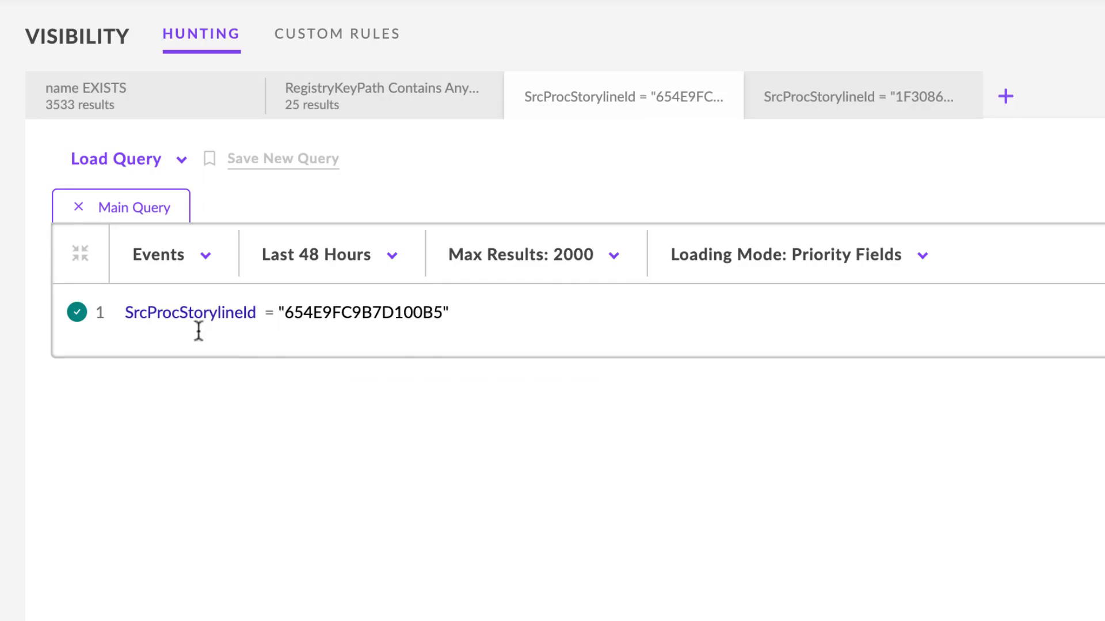
Step: Append an AND operator and a duplicate of the SrcProcStorylineId condition for 654E9FC9B7D100B5 to the query
{"action": "left_click", "coordinate": [459, 309]}
{"action": "type", "text": "AND"}
{"action": "left_click_drag", "start_coordinate": [447, 313], "coordinate": [98, 325]}
{"action": "key", "text": "ctrl+c"}
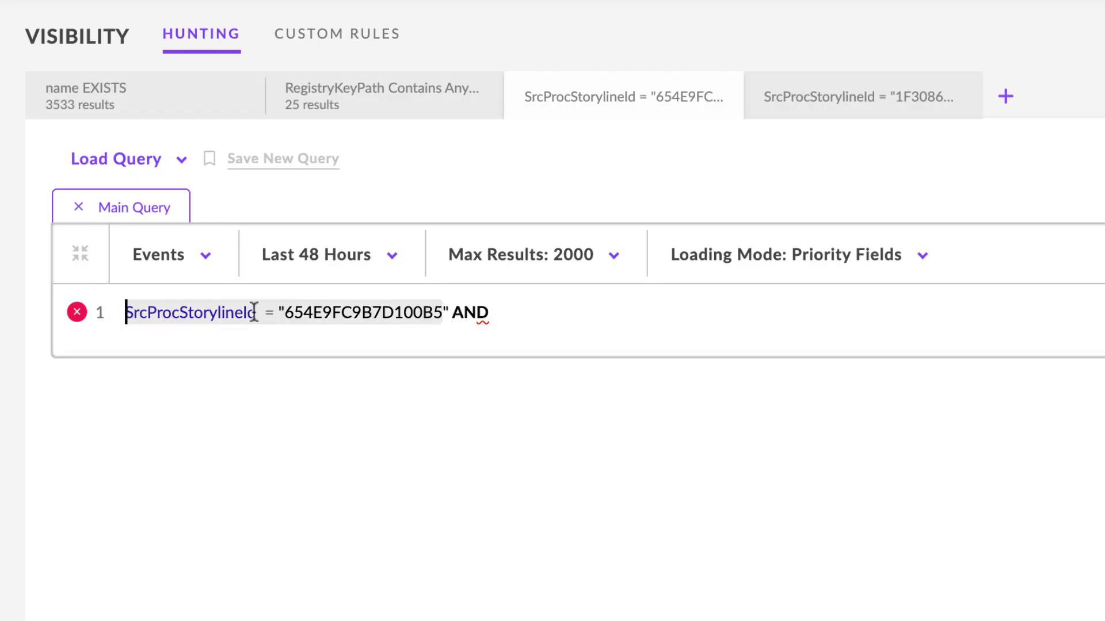
{"action": "left_click", "coordinate": [507, 311]}
{"action": "key", "text": "ctrl+v"}
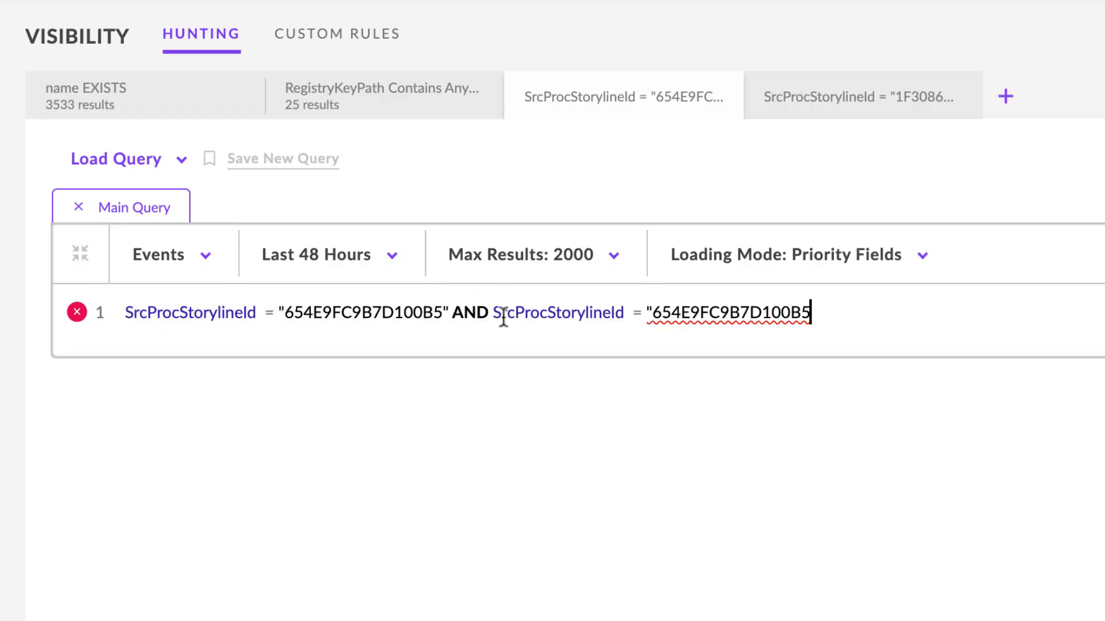
Step: Change the field of the second query condition to TgtProcStorylineId using the auto-complete suggestions
{"action": "left_click", "coordinate": [547, 315]}
{"action": "key", "text": "BackSpace"}
{"action": "key", "text": "BackSpace"}
{"action": "key", "text": "BackSpace"}
{"action": "key", "text": "BackSpace"}
{"action": "key", "text": "BackSpace"}
{"action": "key", "text": "BackSpace"}
{"action": "key", "text": "BackSpace"}
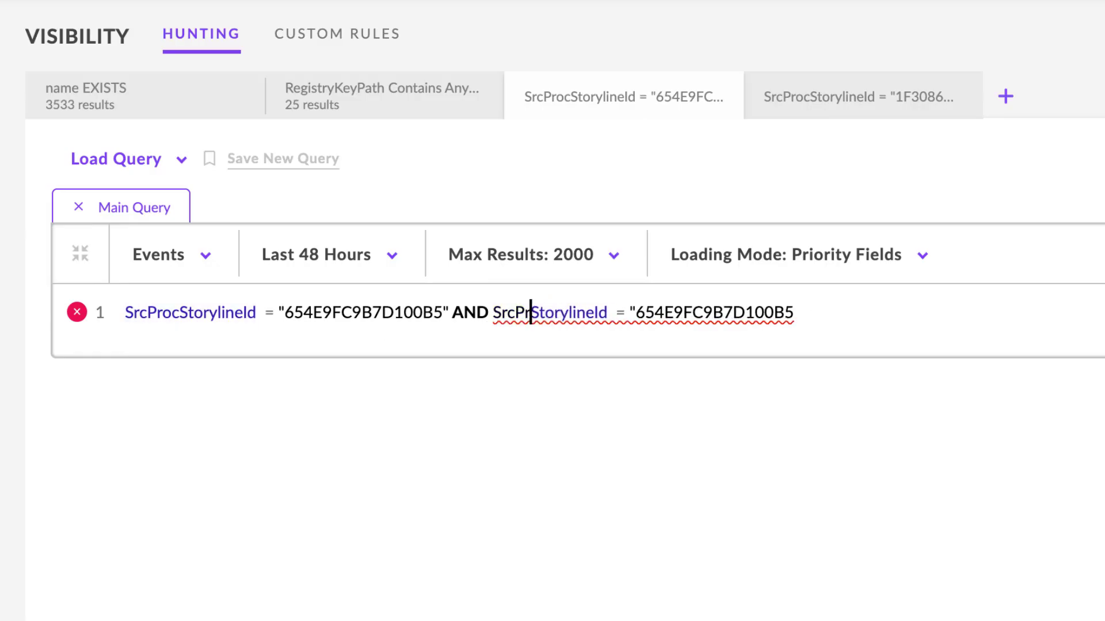
{"action": "left_click", "coordinate": [569, 315]}
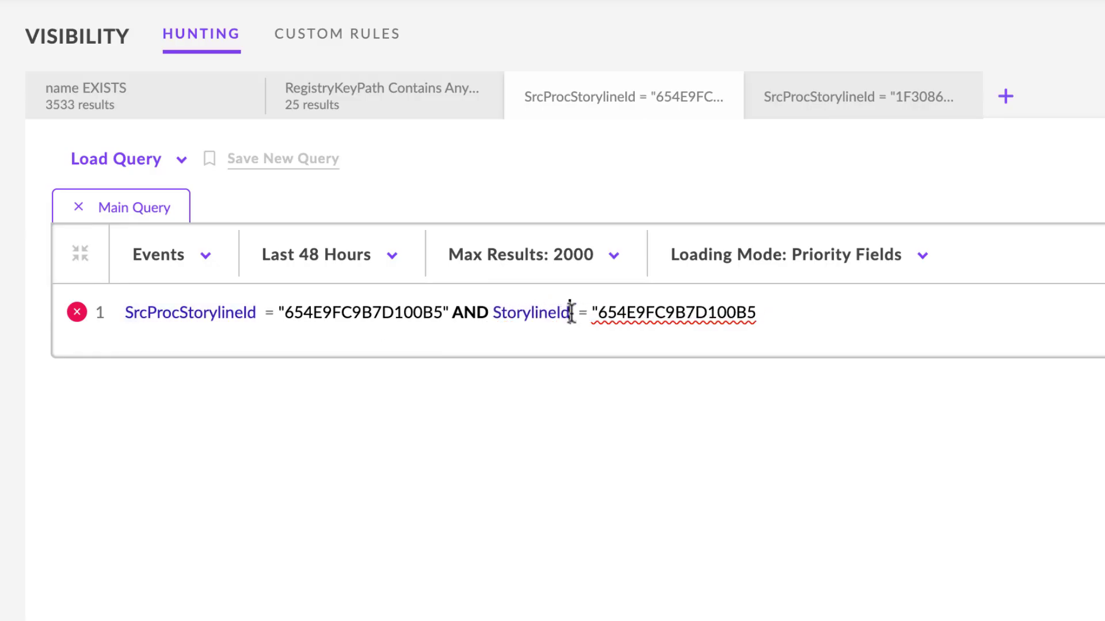
{"action": "key", "text": "Tab"}
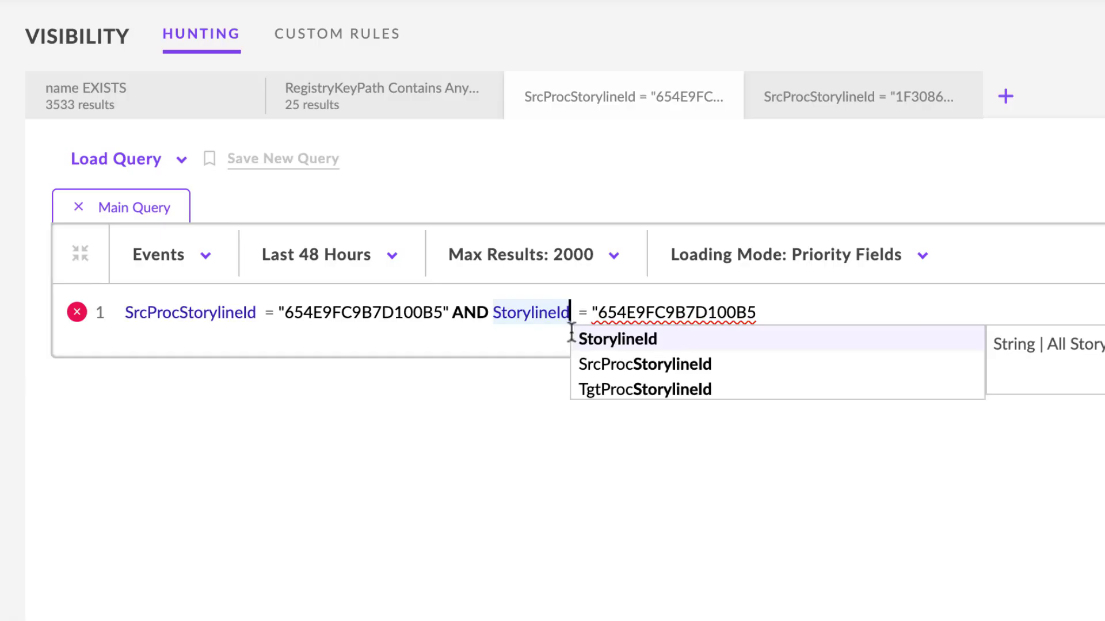
{"action": "left_click", "coordinate": [611, 392]}
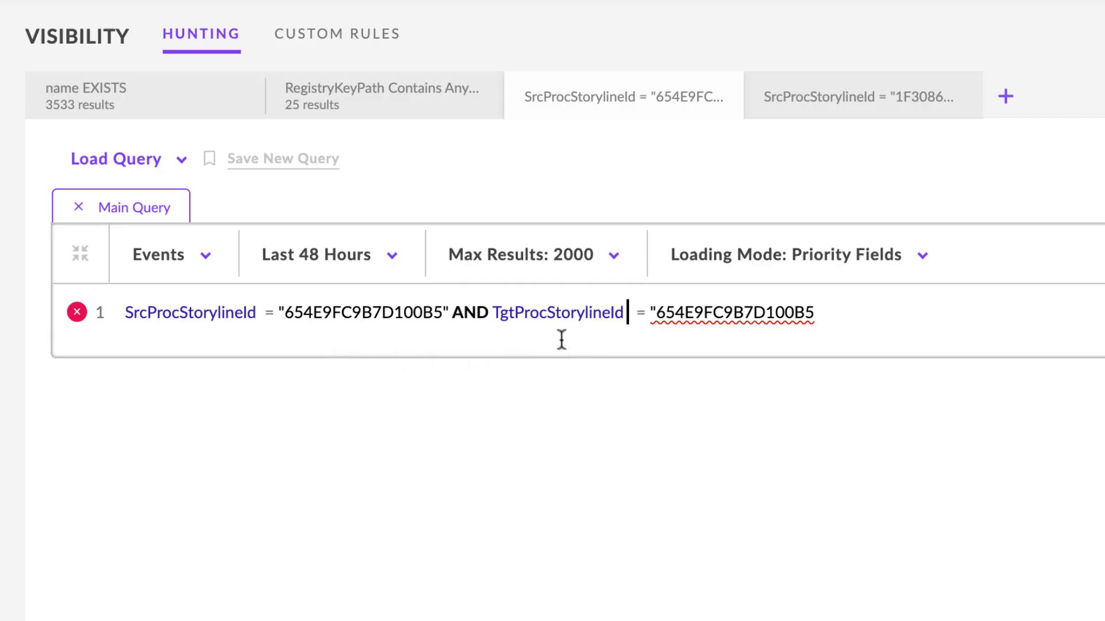
Step: Replace the AND operator between the two storyline conditions with OR and add the second value's missing closing quote
{"action": "double_click", "coordinate": [466, 318]}
{"action": "type", "text": "OR"}
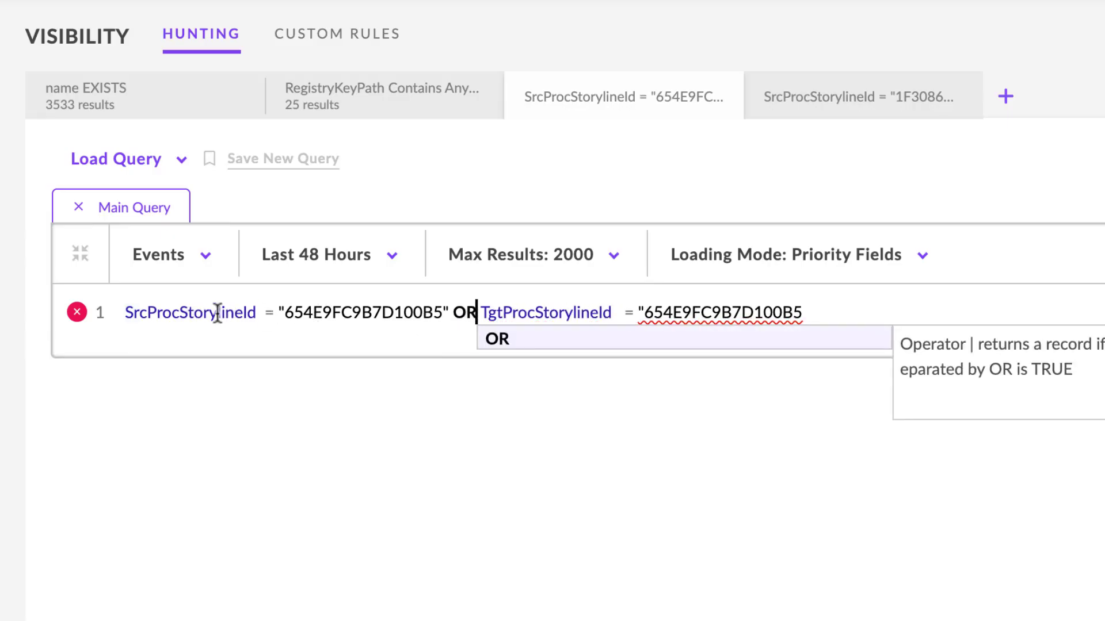
{"action": "left_click", "coordinate": [165, 316]}
{"action": "left_click", "coordinate": [803, 312]}
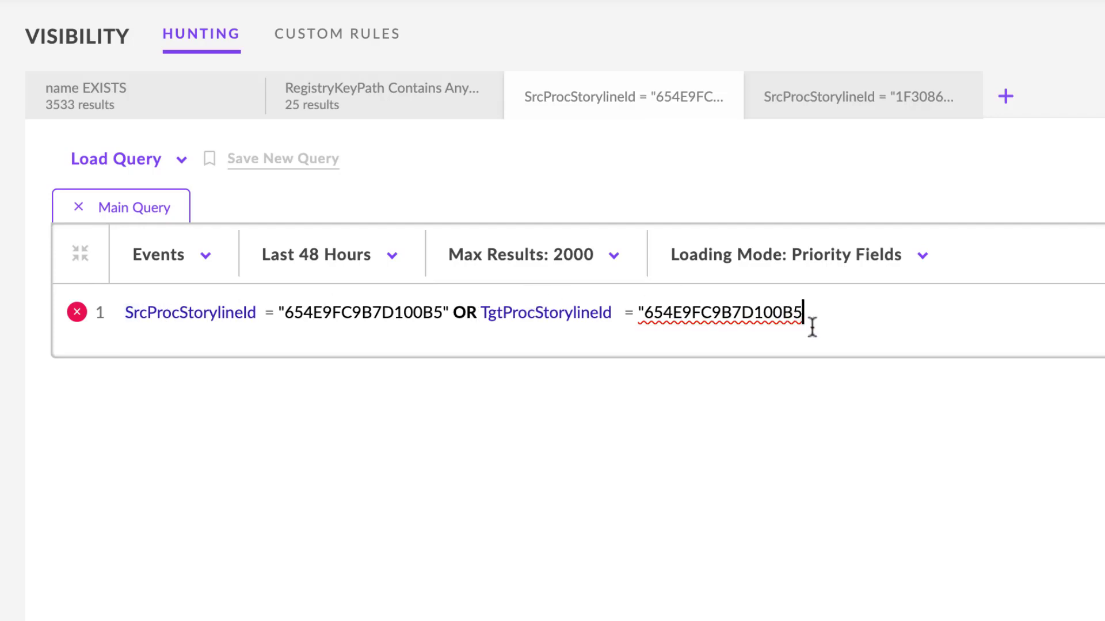
{"action": "type", "text": "\""}
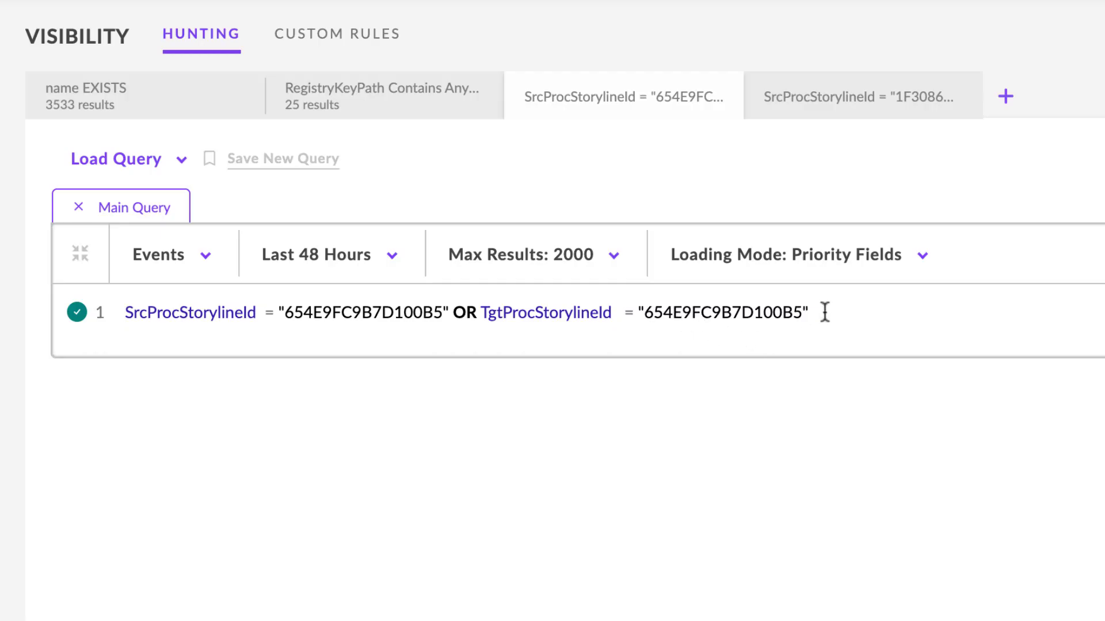
Step: Delete the OR TgtProcStorylineId condition and the remaining field's SrcProc prefix, leaving StorylineId = "654E9FC9B7D100B5"
{"action": "left_click_drag", "start_coordinate": [823, 311], "coordinate": [454, 315]}
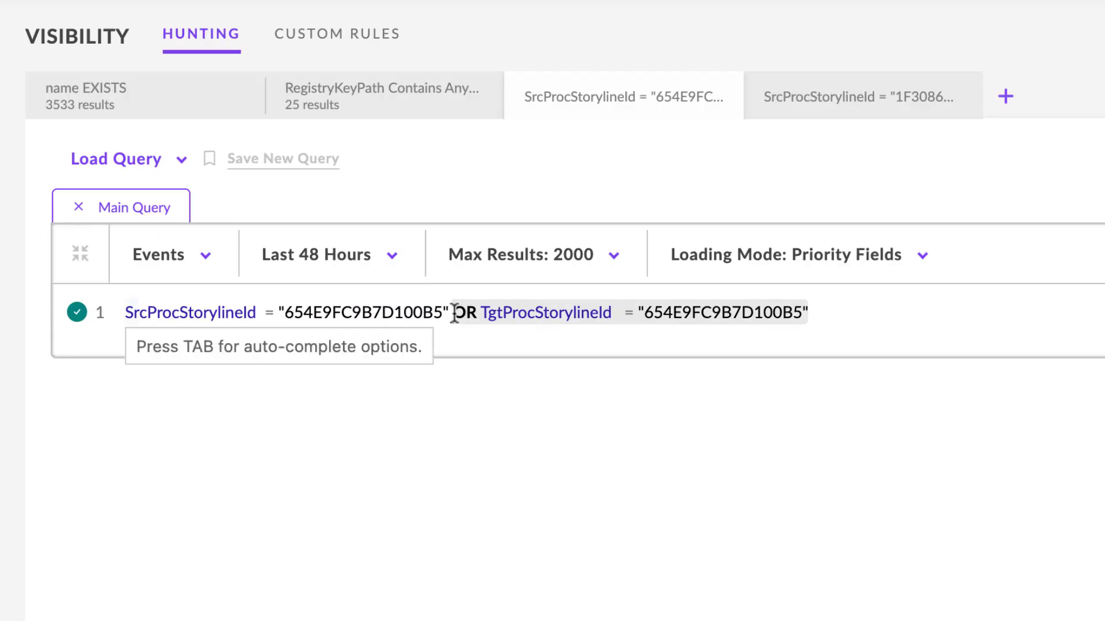
{"action": "key", "text": "BackSpace"}
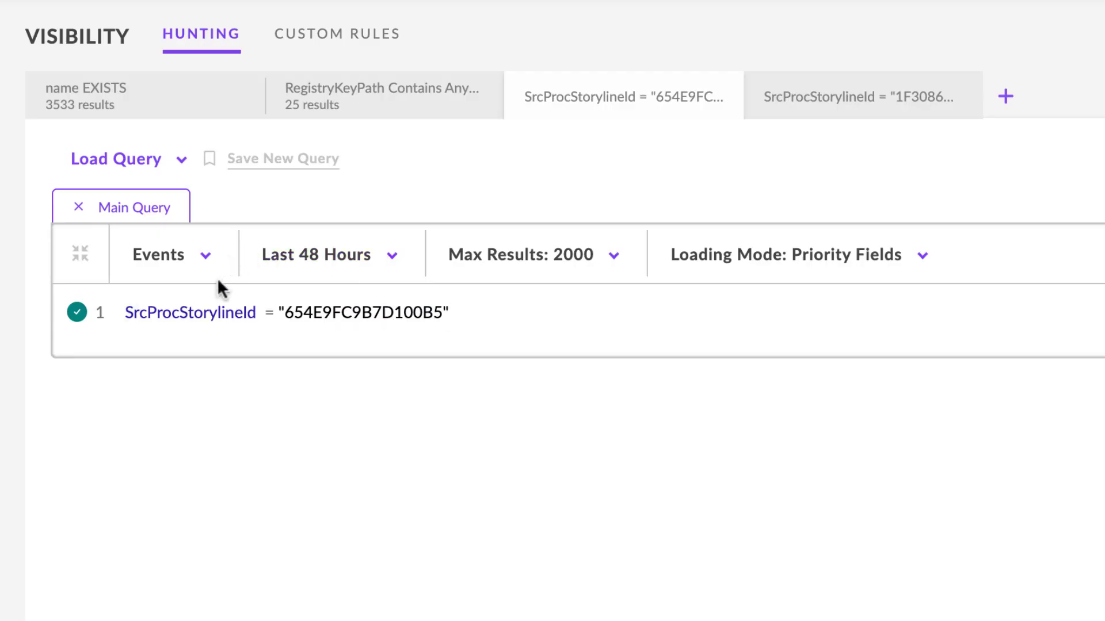
{"action": "left_click_drag", "start_coordinate": [178, 312], "coordinate": [125, 311]}
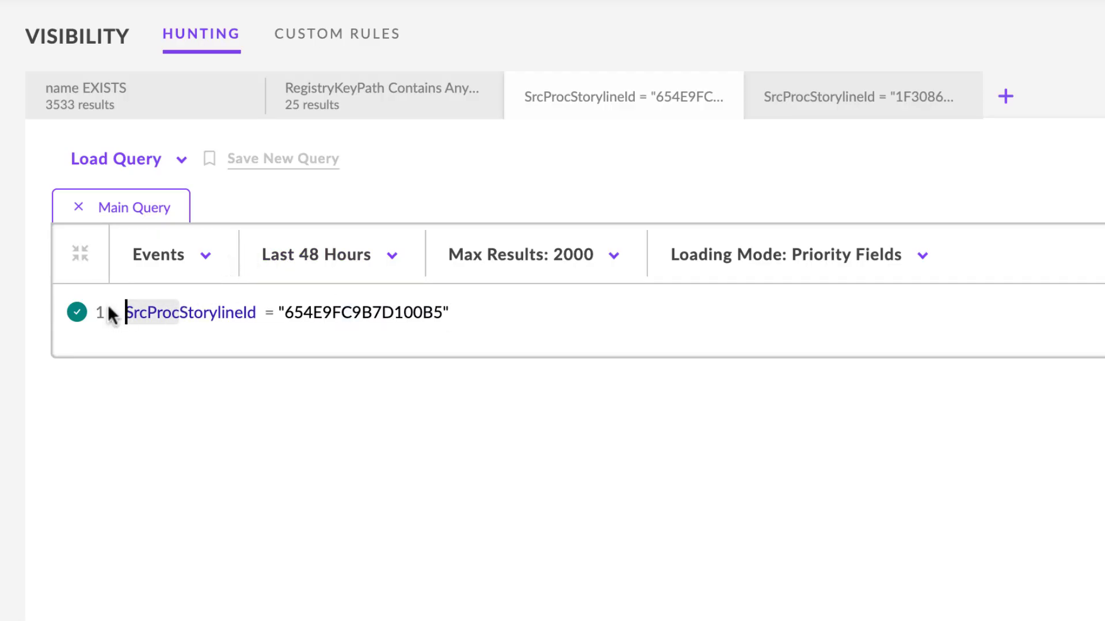
{"action": "key", "text": "BackSpace"}
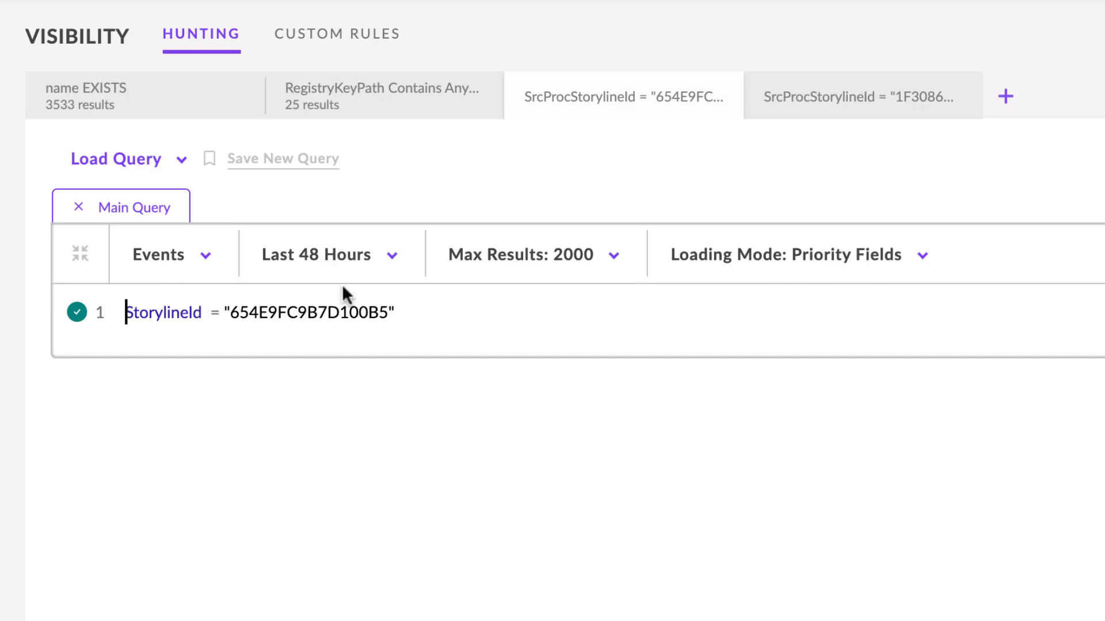
Step: Set the query's maximum results to 20,000 and run the StorylineId search
{"action": "left_click", "coordinate": [606, 260]}
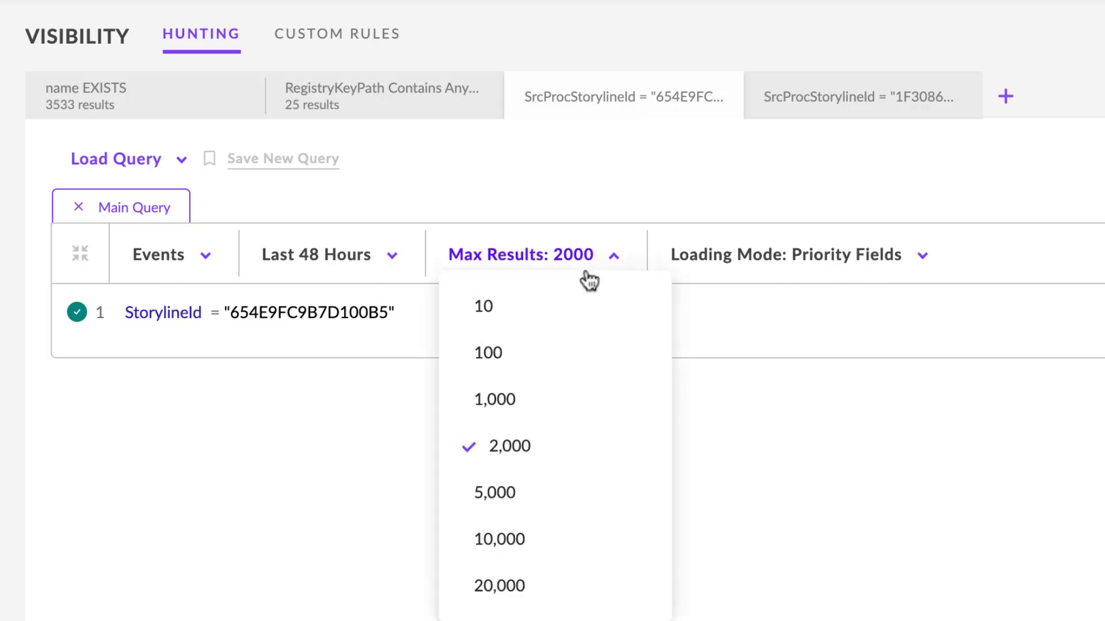
{"action": "left_click", "coordinate": [525, 581]}
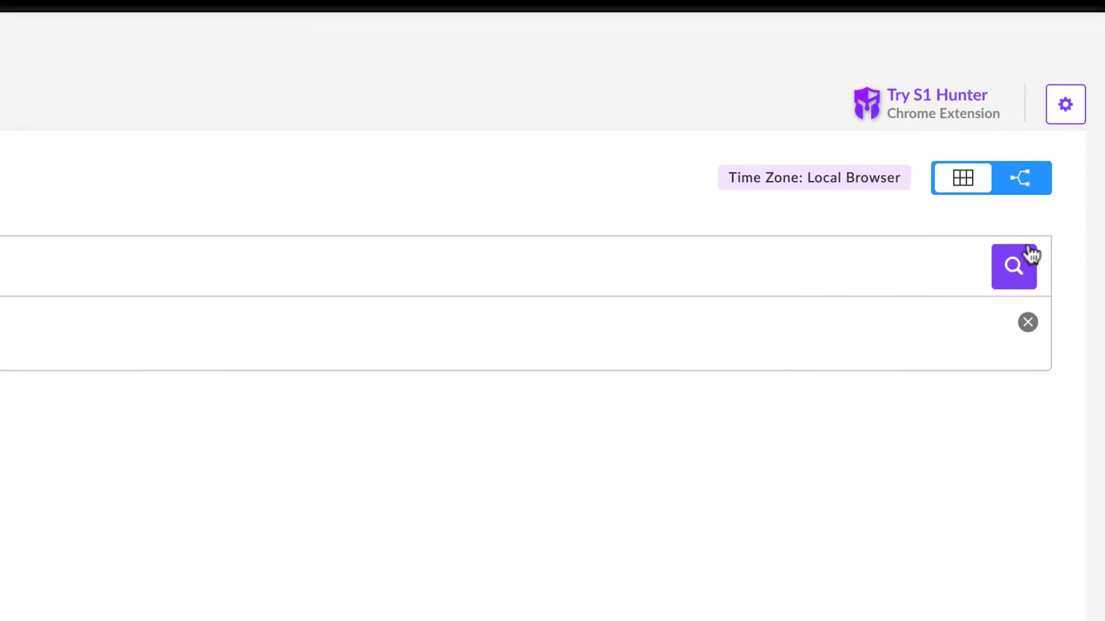
{"action": "left_click", "coordinate": [1014, 268]}
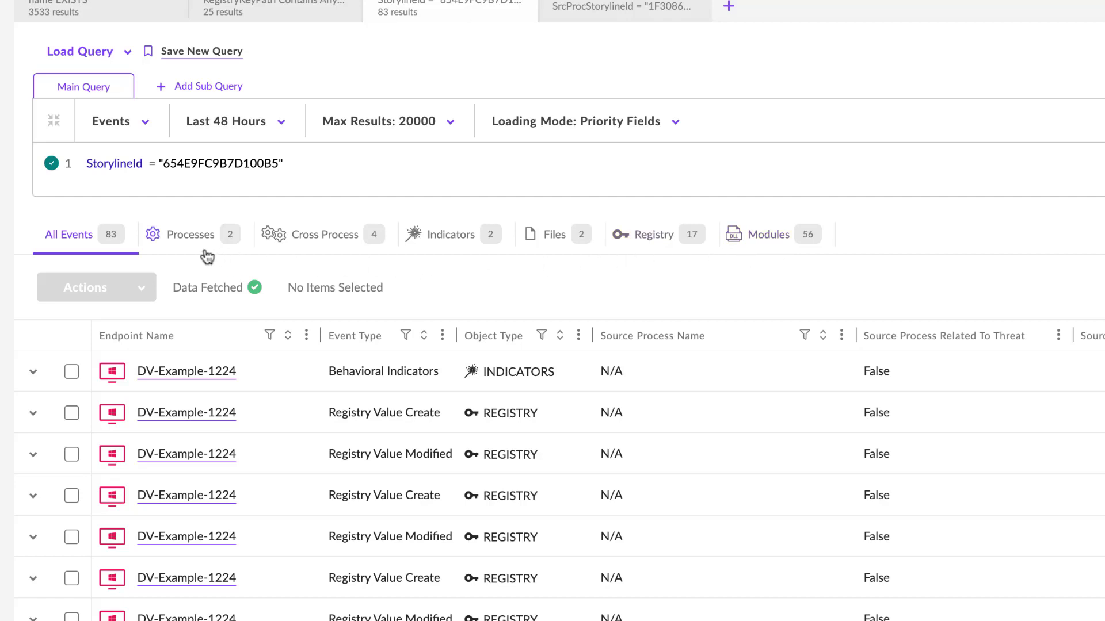
Step: Examine the storyline's process creation events, including their threat relation, event times and source process names
{"action": "left_click", "coordinate": [187, 237]}
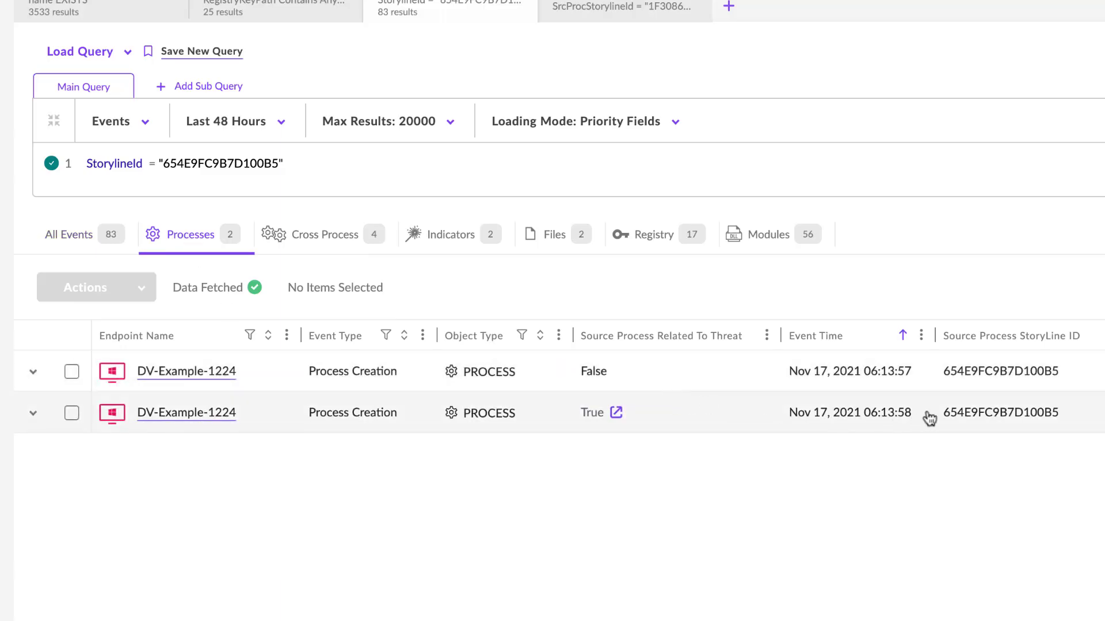
{"action": "scroll", "coordinate": [926, 414], "scroll_direction": "right", "scroll_amount": 4}
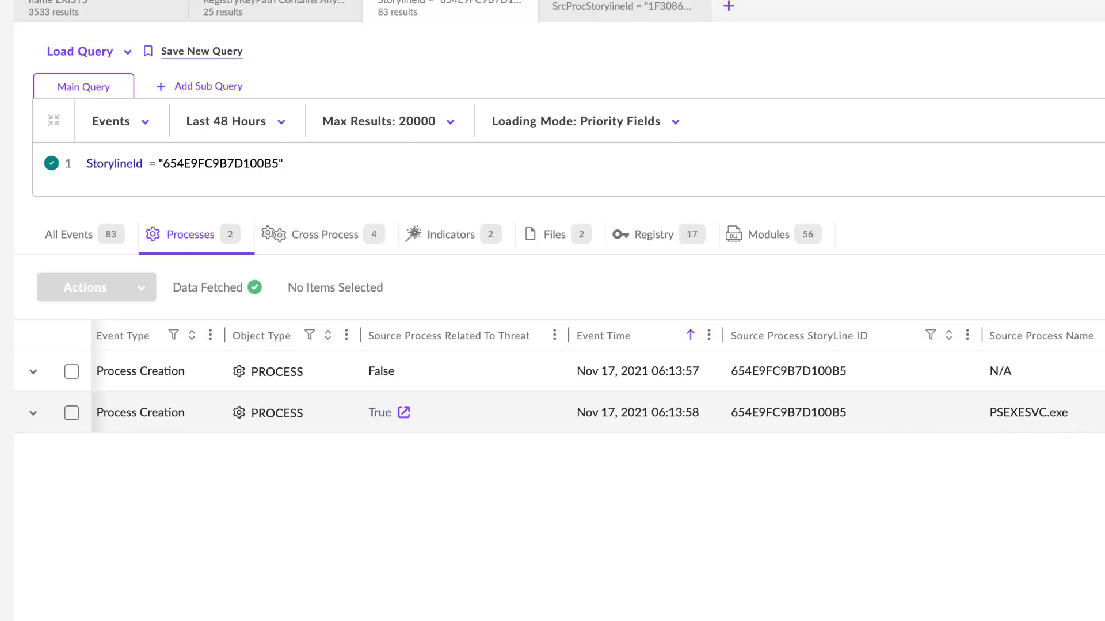
{"action": "scroll", "coordinate": [593, 372], "scroll_direction": "right", "scroll_amount": 2}
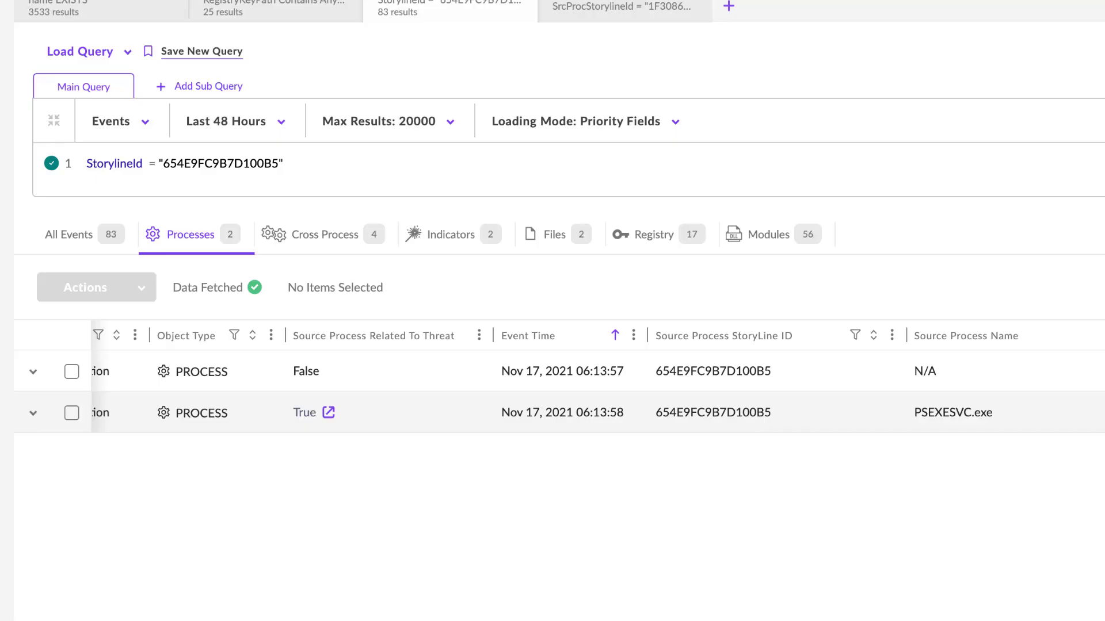
Step: Examine the storyline's behavioral indicators, including their names, categories and MITRE descriptions
{"action": "left_click", "coordinate": [431, 237]}
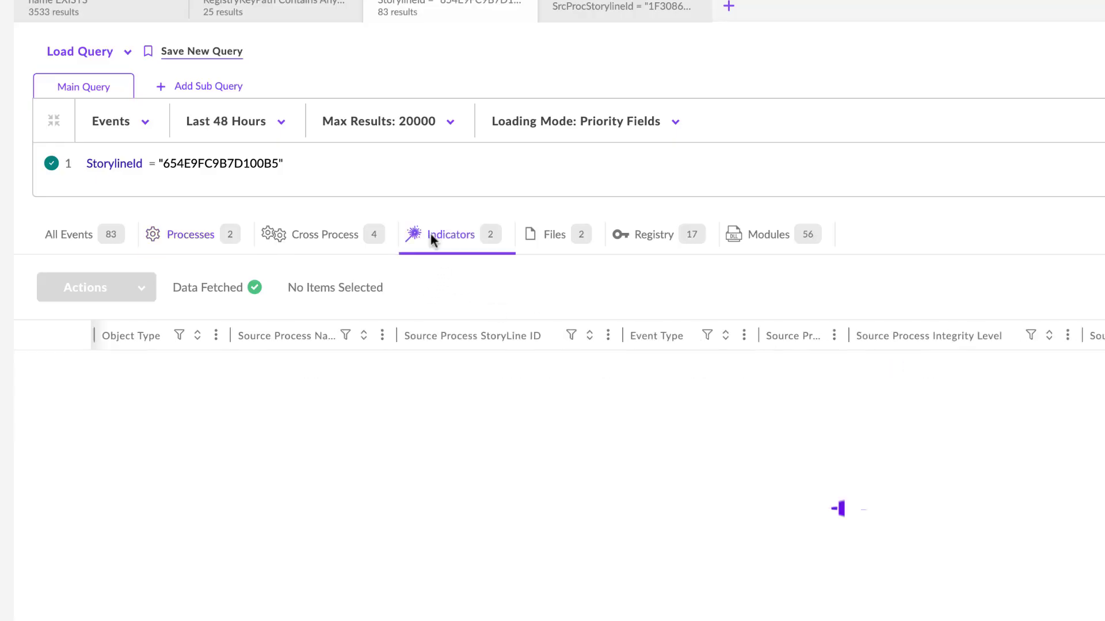
{"action": "scroll", "coordinate": [973, 445], "scroll_direction": "right", "scroll_amount": 15}
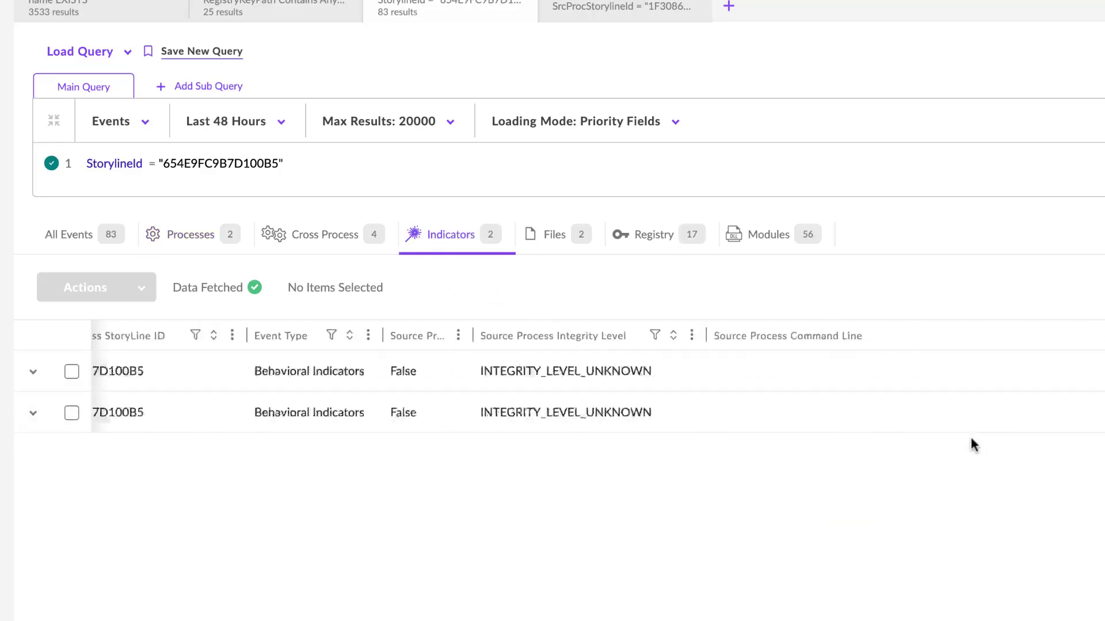
{"action": "scroll", "coordinate": [971, 436], "scroll_direction": "right", "scroll_amount": 5}
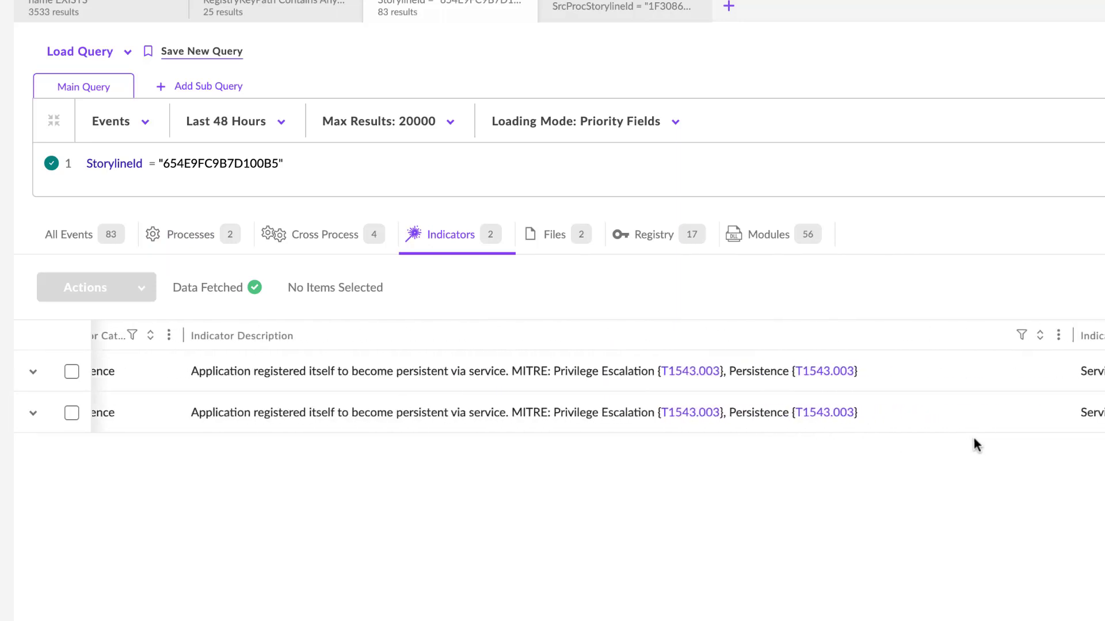
{"action": "scroll", "coordinate": [973, 433], "scroll_direction": "left", "scroll_amount": 3}
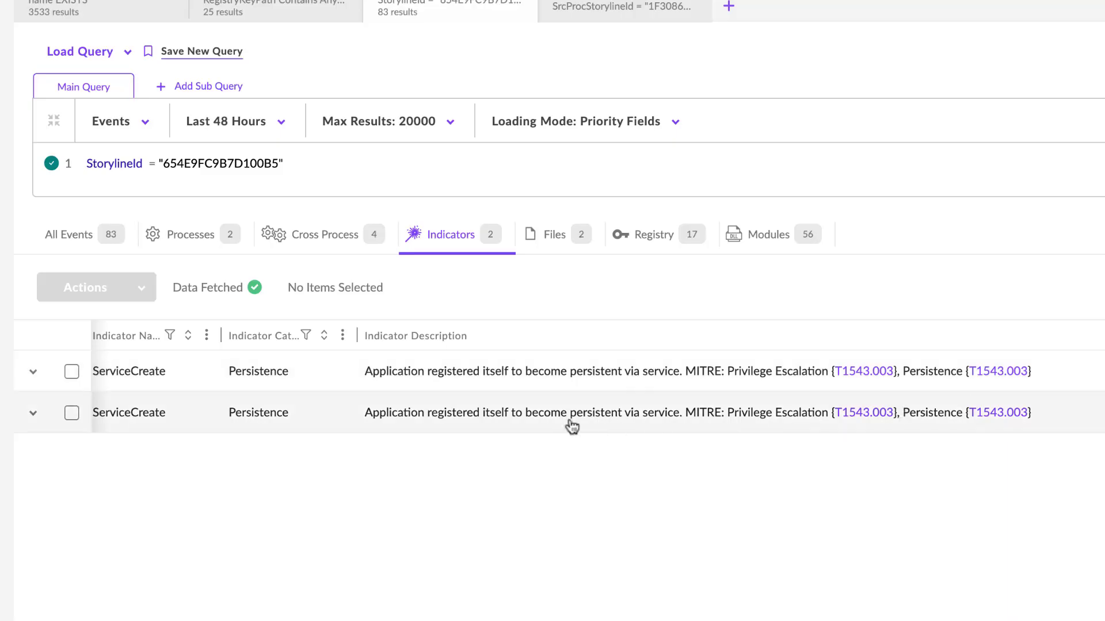
{"action": "scroll", "coordinate": [532, 424], "scroll_direction": "right", "scroll_amount": 10}
{"action": "scroll", "coordinate": [535, 425], "scroll_direction": "left", "scroll_amount": 10}
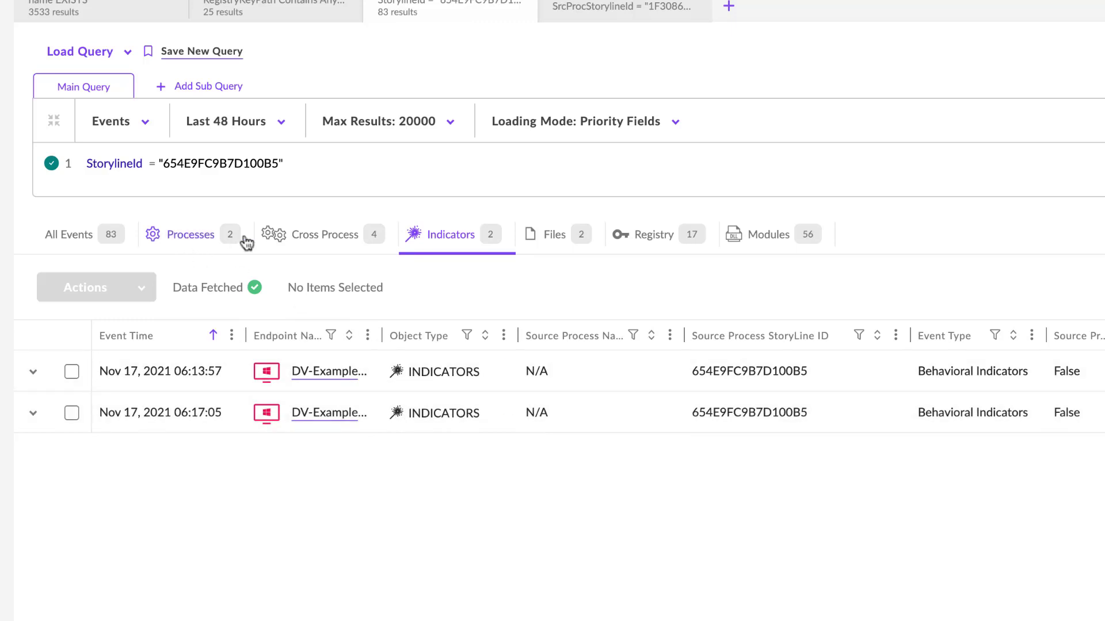
Step: Look over the storyline's cross-process events and its file events
{"action": "left_click", "coordinate": [316, 236]}
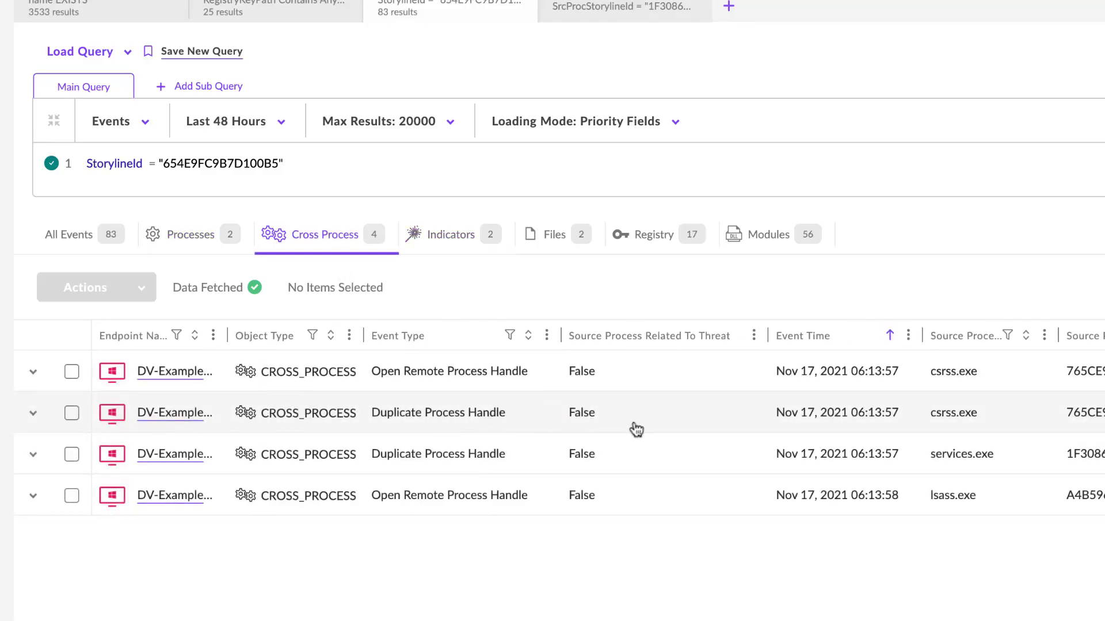
{"action": "left_click", "coordinate": [557, 234]}
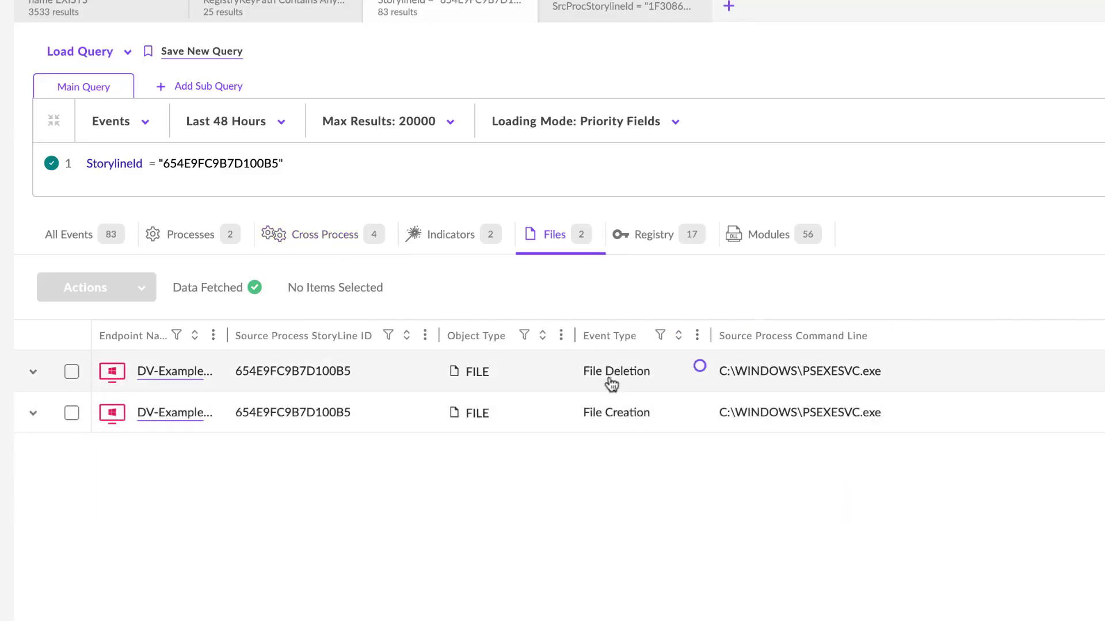
Step: Examine the storyline's registry events, checking the event types and the registry key paths
{"action": "left_click", "coordinate": [655, 236]}
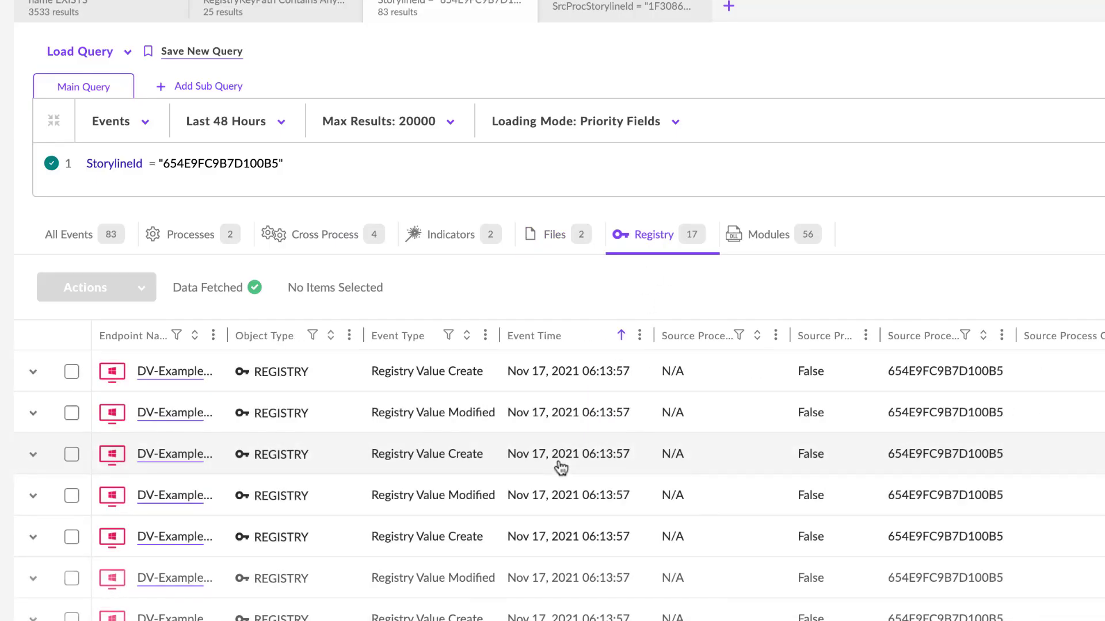
{"action": "scroll", "coordinate": [561, 469], "scroll_direction": "right", "scroll_amount": 4}
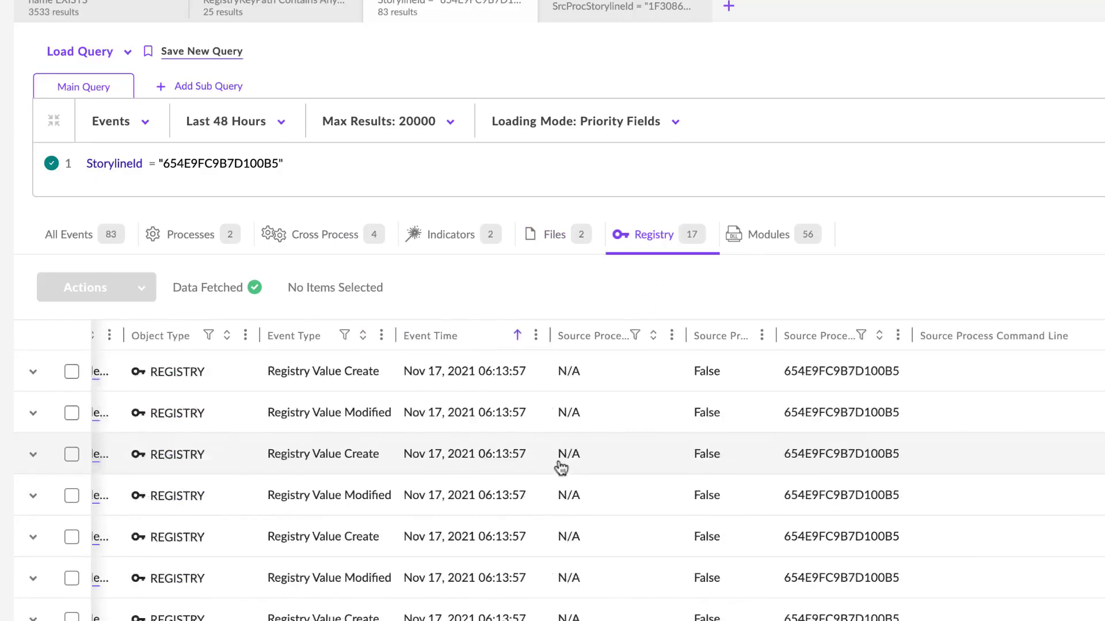
{"action": "scroll", "coordinate": [560, 469], "scroll_direction": "left", "scroll_amount": 4}
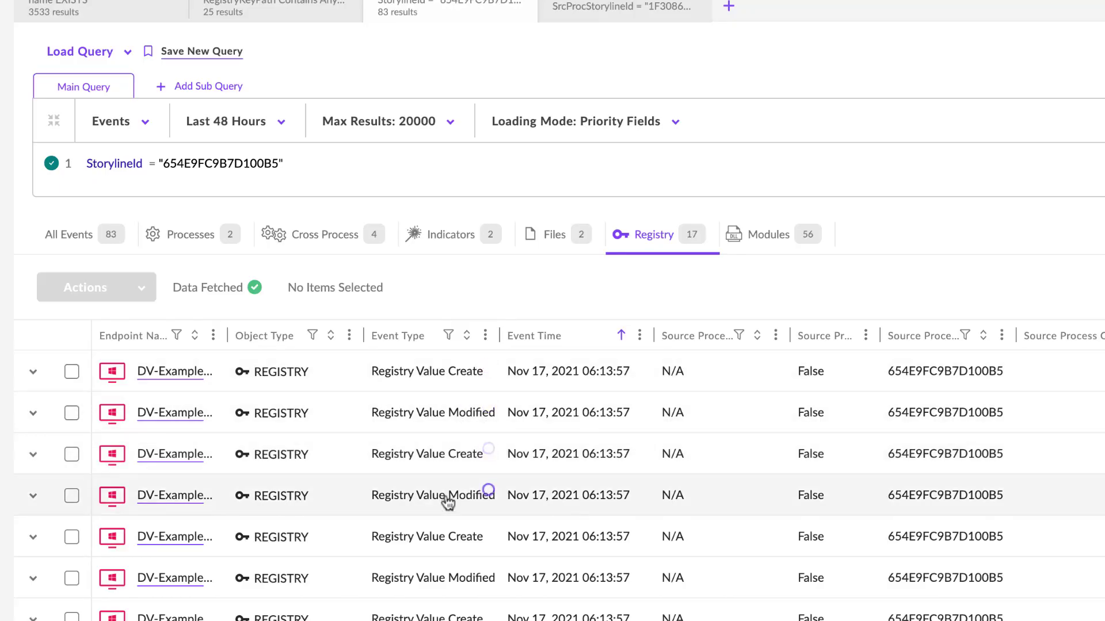
{"action": "scroll", "coordinate": [1080, 511], "scroll_direction": "right", "scroll_amount": 10}
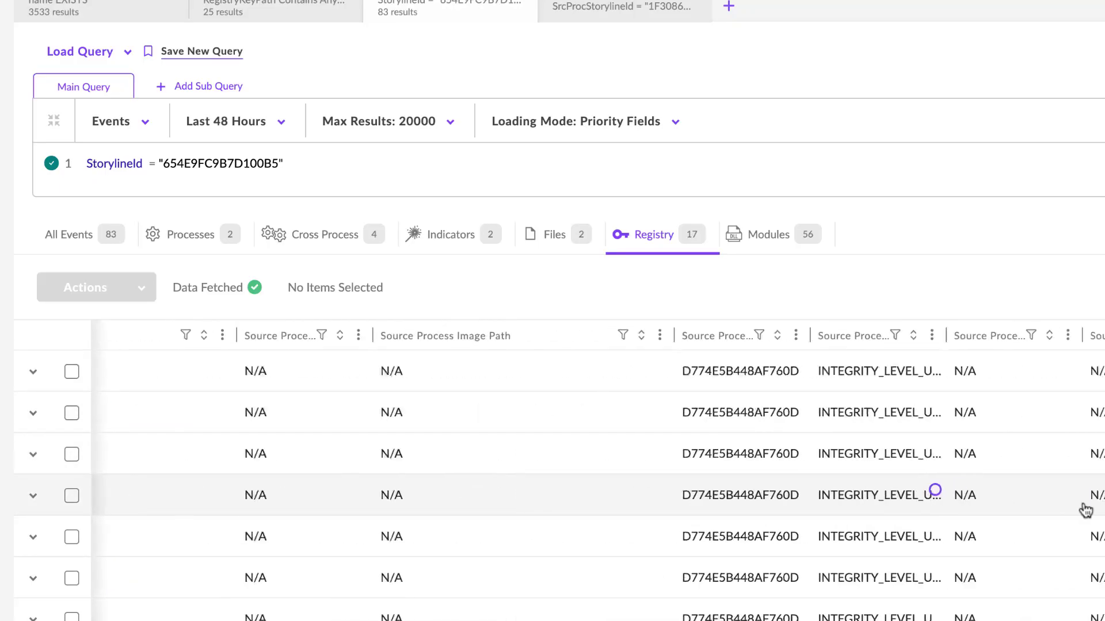
{"action": "scroll", "coordinate": [1081, 509], "scroll_direction": "right", "scroll_amount": 10}
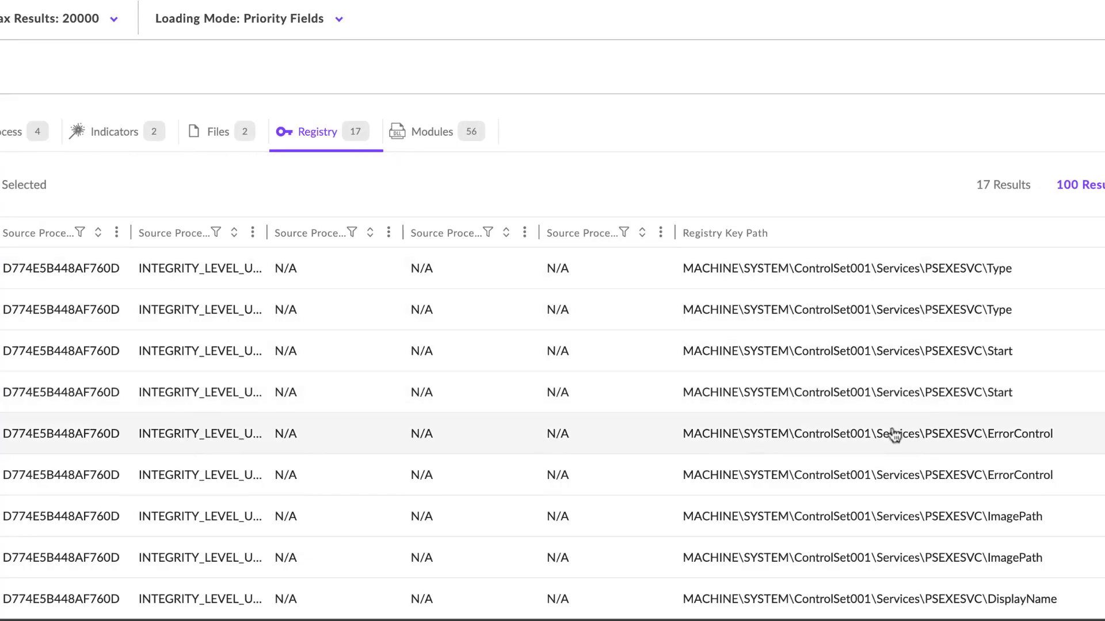
{"action": "scroll", "coordinate": [894, 438], "scroll_direction": "down", "scroll_amount": 2}
{"action": "scroll", "coordinate": [892, 443], "scroll_direction": "down", "scroll_amount": 3}
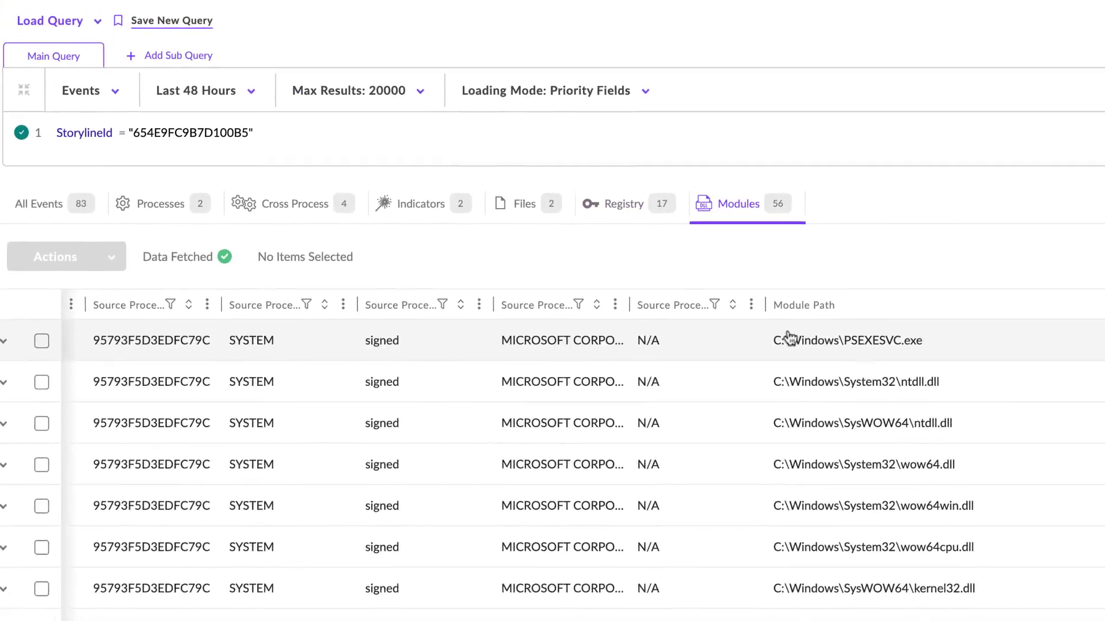
Step: Examine the module paths in the storyline's module load events
{"action": "scroll", "coordinate": [823, 426], "scroll_direction": "down", "scroll_amount": 3}
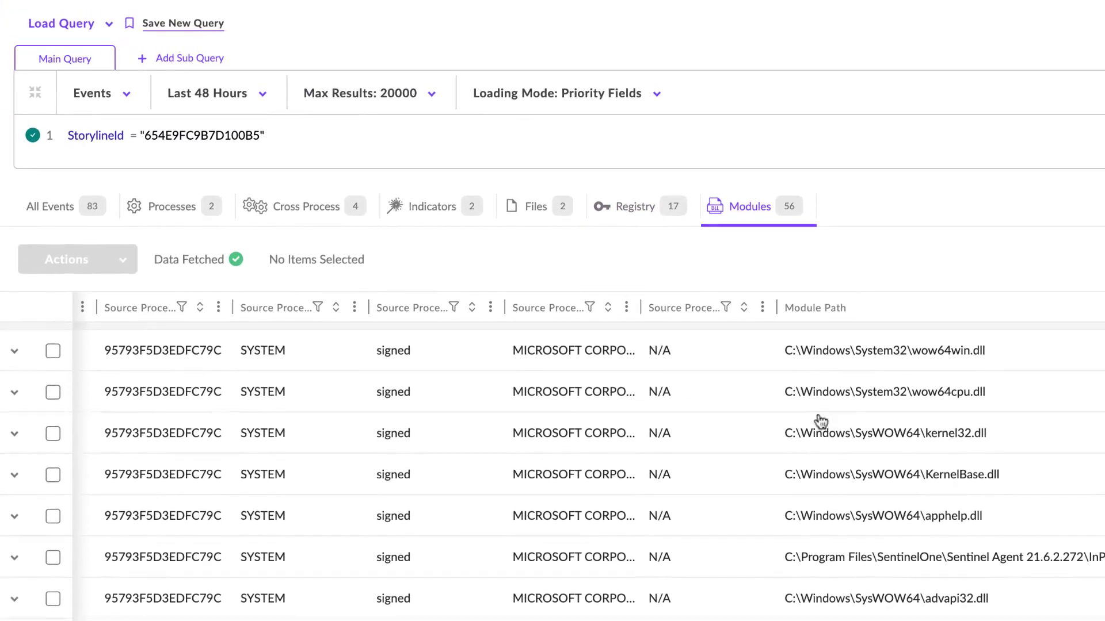
{"action": "scroll", "coordinate": [840, 482], "scroll_direction": "down", "scroll_amount": 1}
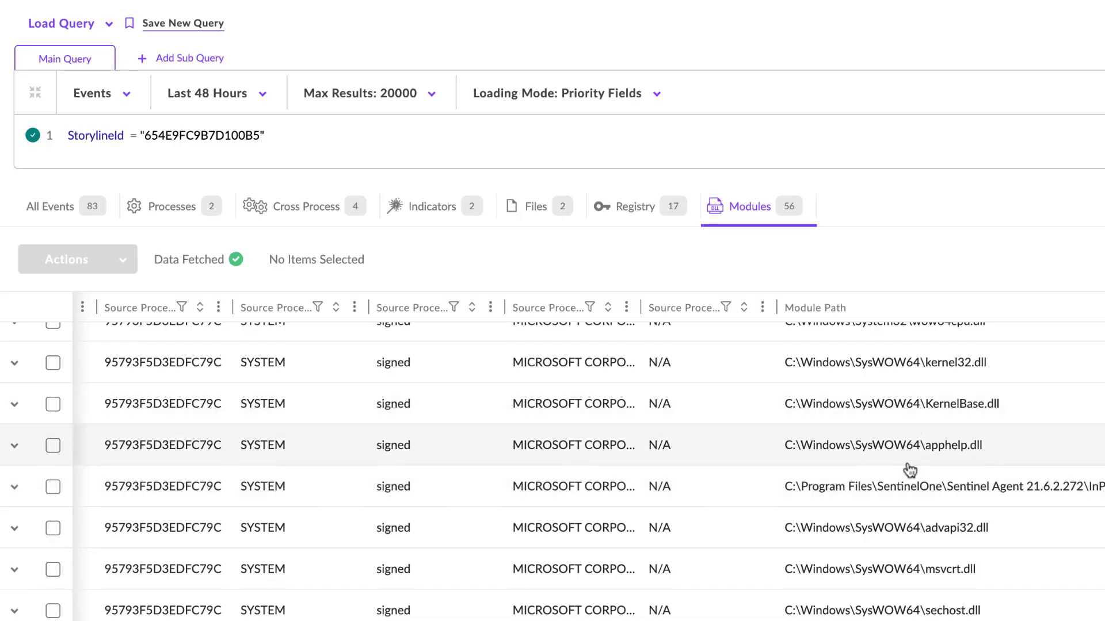
{"action": "scroll", "coordinate": [909, 468], "scroll_direction": "down", "scroll_amount": 2}
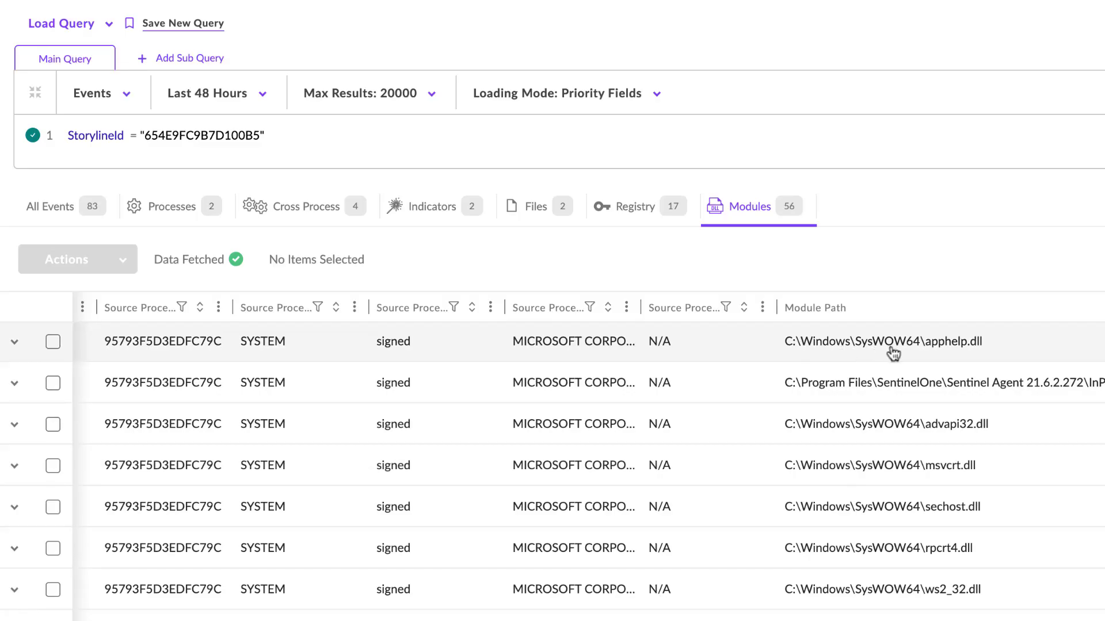
Step: Look through the remaining DLLs loaded by the storyline's processes, down the module list
{"action": "scroll", "coordinate": [949, 454], "scroll_direction": "down", "scroll_amount": 3}
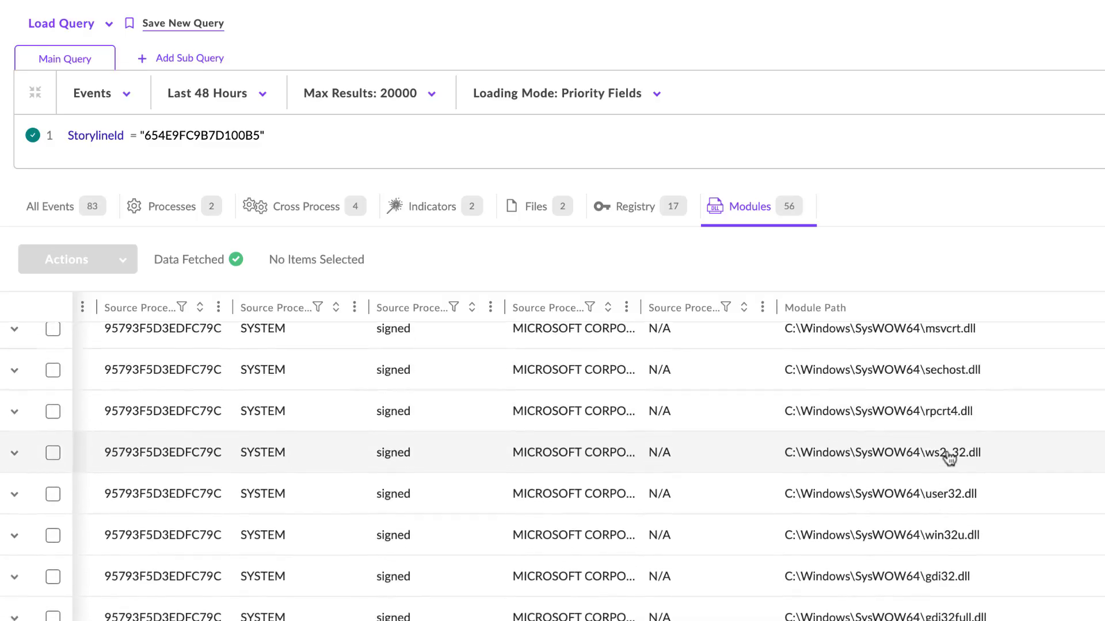
{"action": "scroll", "coordinate": [949, 483], "scroll_direction": "down", "scroll_amount": 2}
{"action": "scroll", "coordinate": [949, 483], "scroll_direction": "down", "scroll_amount": 5}
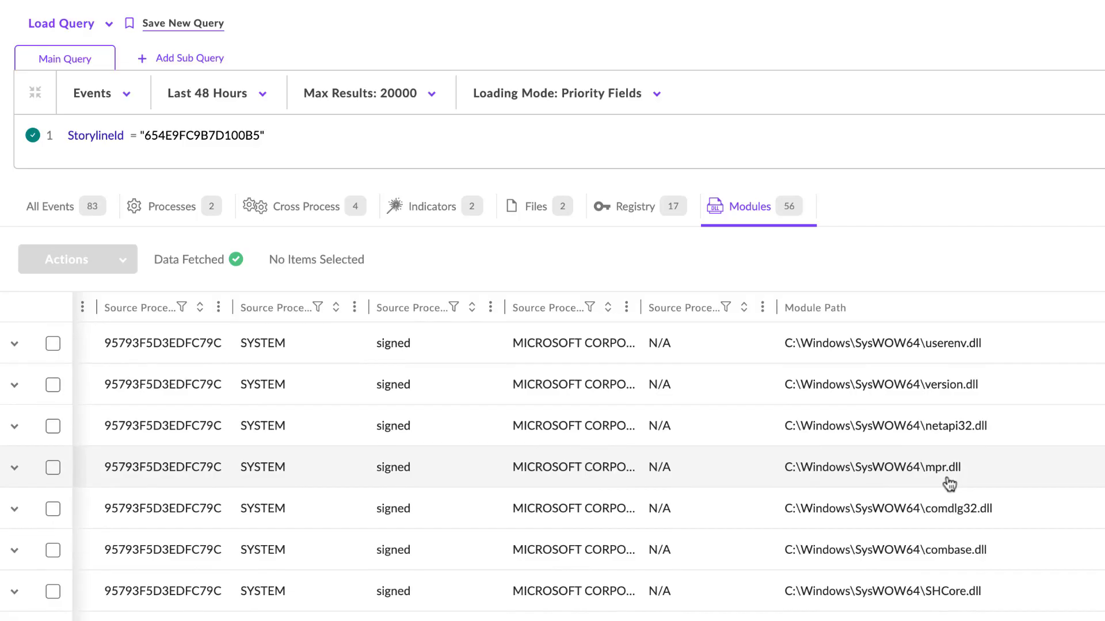
{"action": "scroll", "coordinate": [949, 484], "scroll_direction": "down", "scroll_amount": 5}
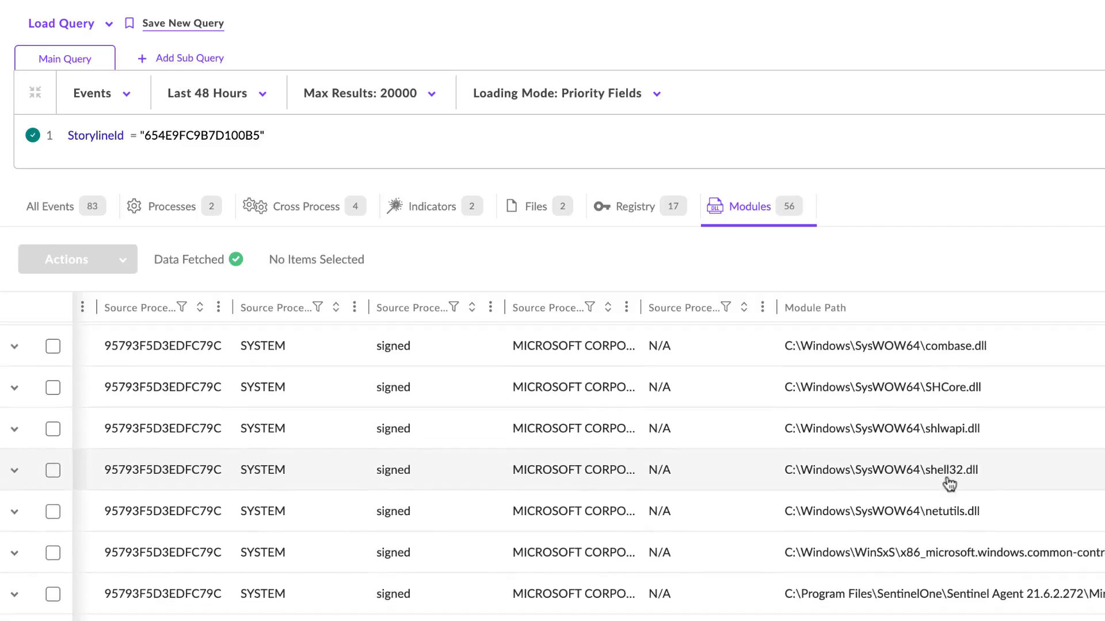
{"action": "scroll", "coordinate": [949, 484], "scroll_direction": "down", "scroll_amount": 10}
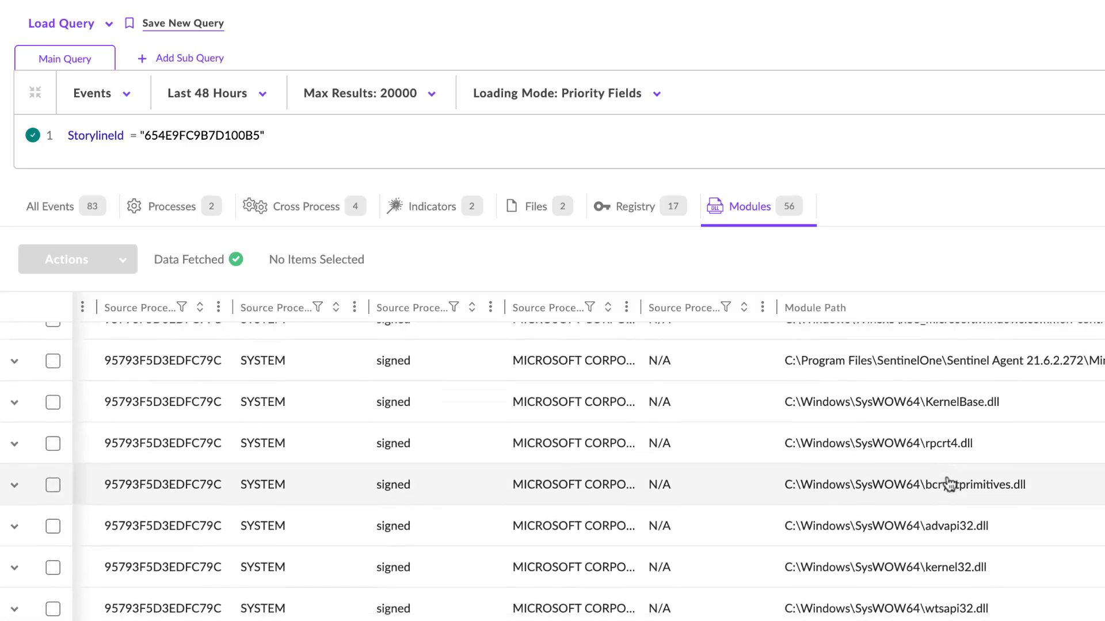
{"action": "scroll", "coordinate": [949, 484], "scroll_direction": "down", "scroll_amount": 10}
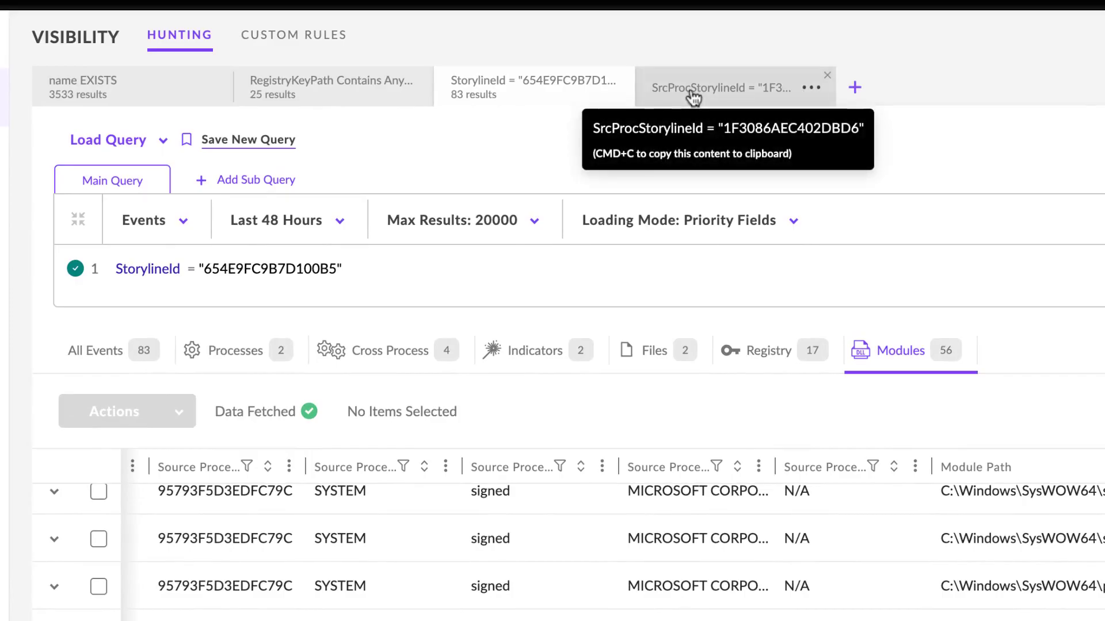
Step: Change the prepared SrcProcStorylineId query to StorylineId = "1F3086AEC402DBD6" and run it, leaving the maximum results at 2,000
{"action": "left_click", "coordinate": [693, 97]}
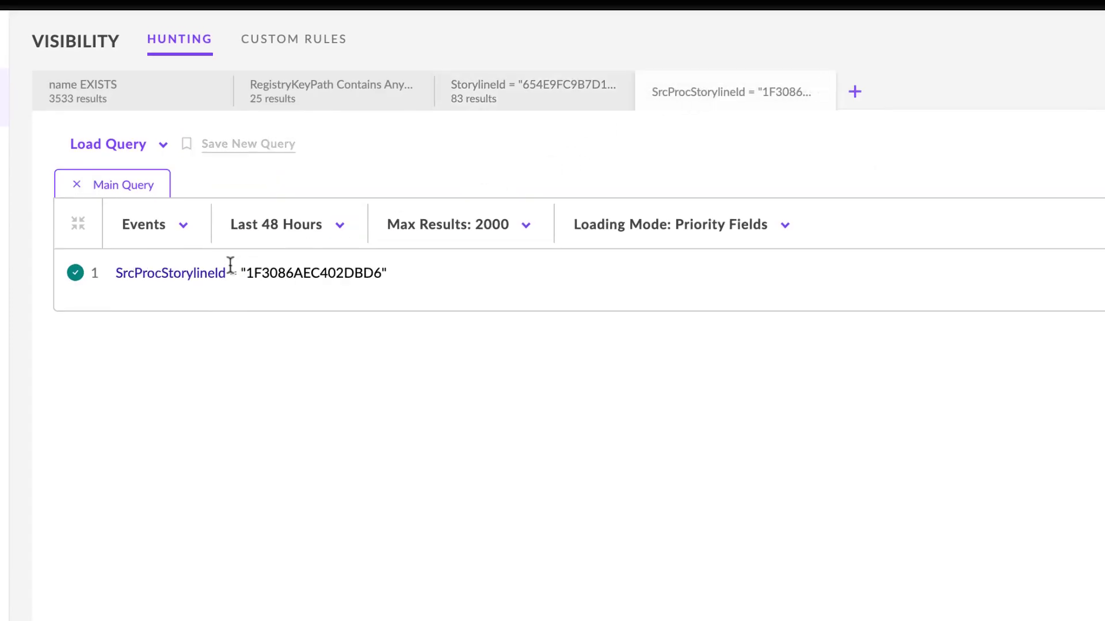
{"action": "left_click", "coordinate": [162, 273]}
{"action": "left_click_drag", "start_coordinate": [161, 272], "coordinate": [108, 271]}
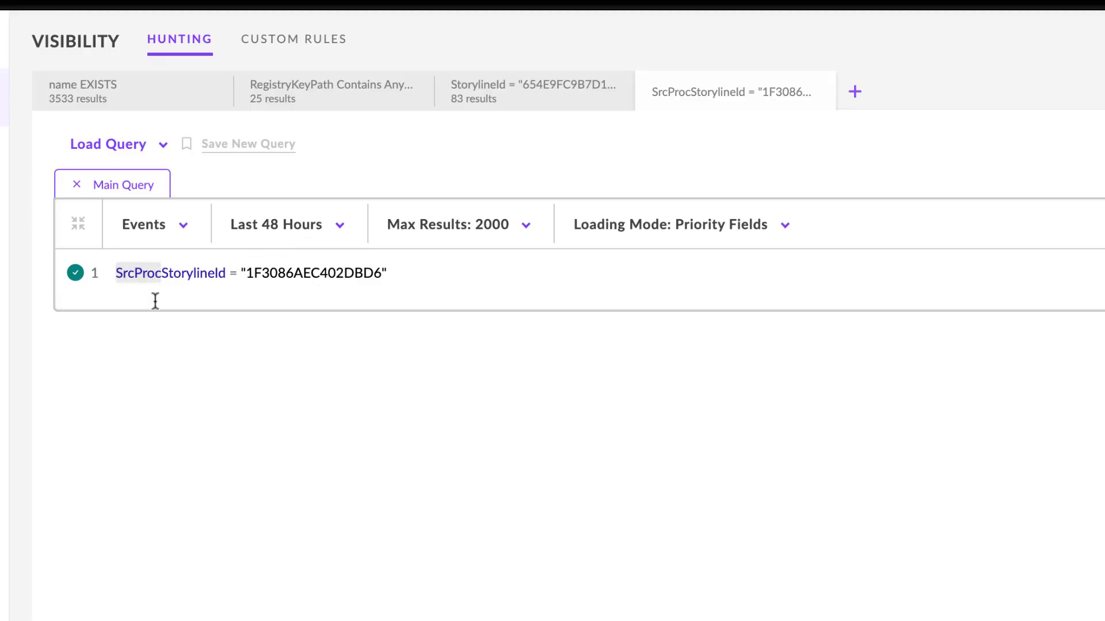
{"action": "key", "text": "BackSpace"}
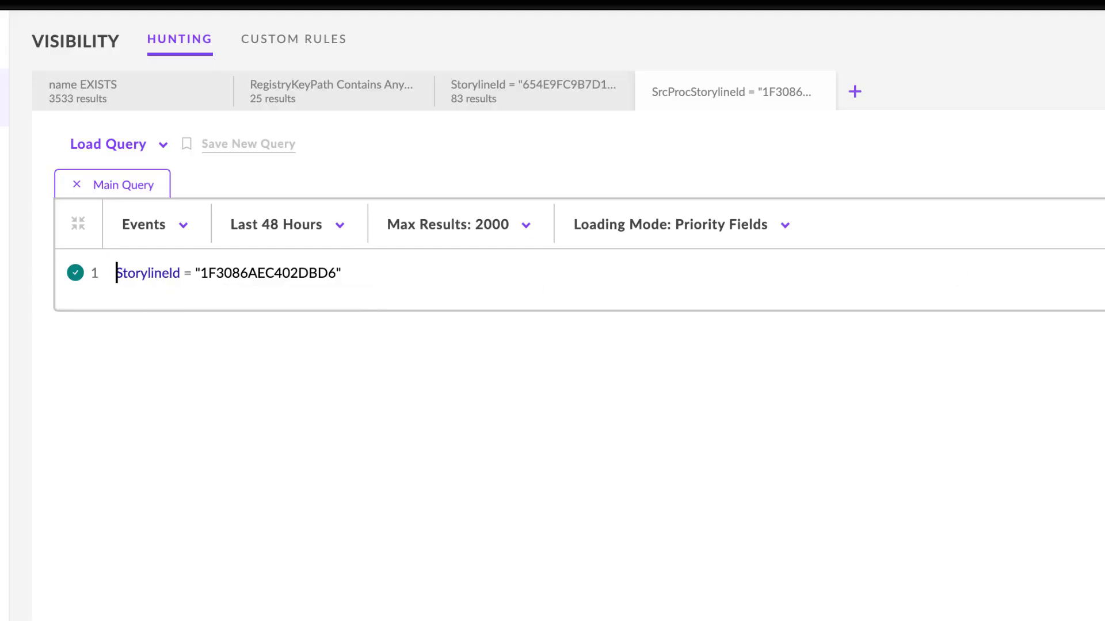
{"action": "key", "text": "Return"}
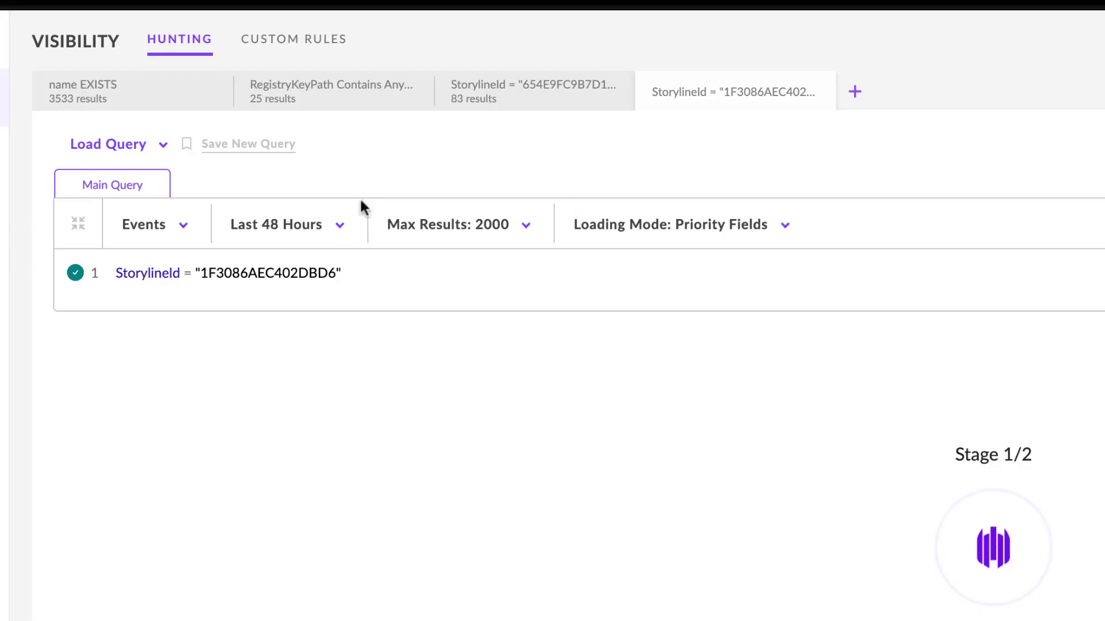
{"action": "left_click", "coordinate": [526, 228]}
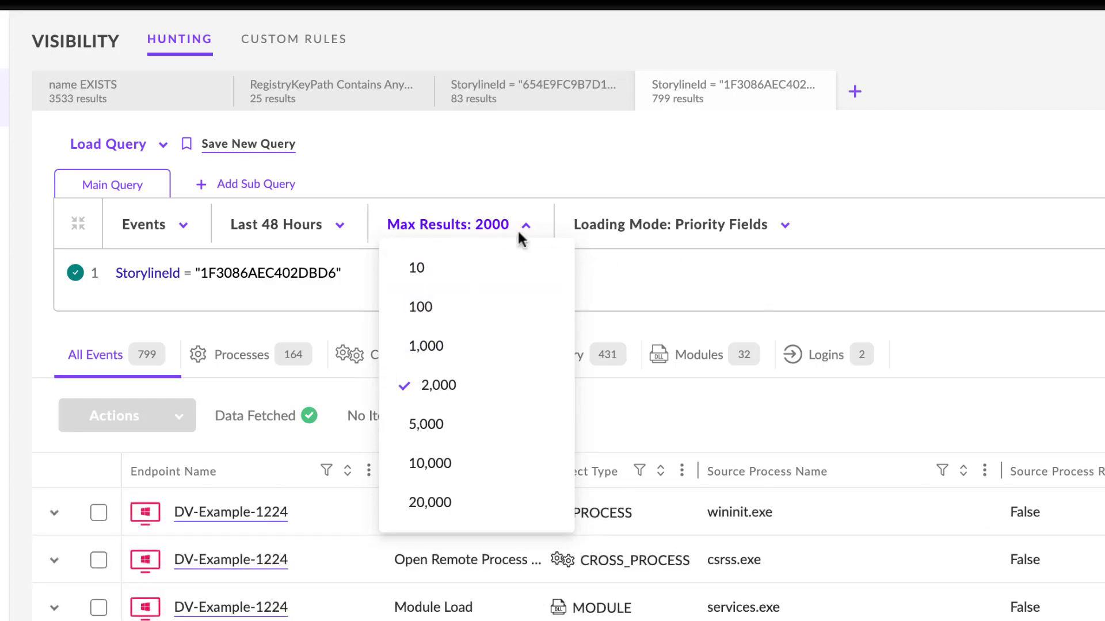
{"action": "left_click", "coordinate": [697, 263]}
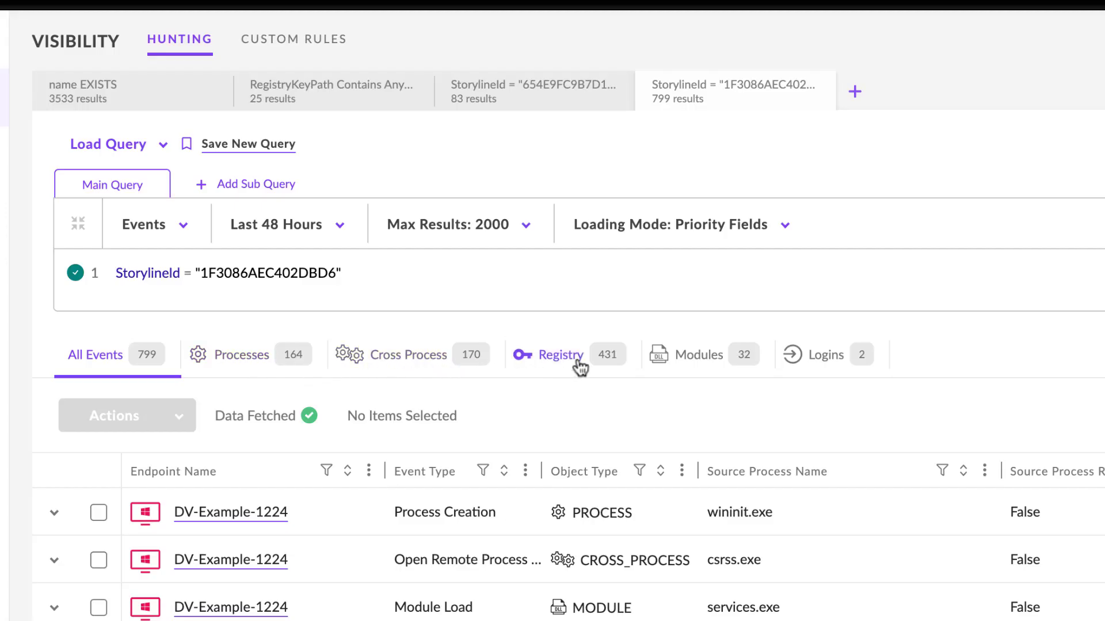
Step: Look over the login events of the new storyline, including their event times and source process columns
{"action": "left_click", "coordinate": [822, 358]}
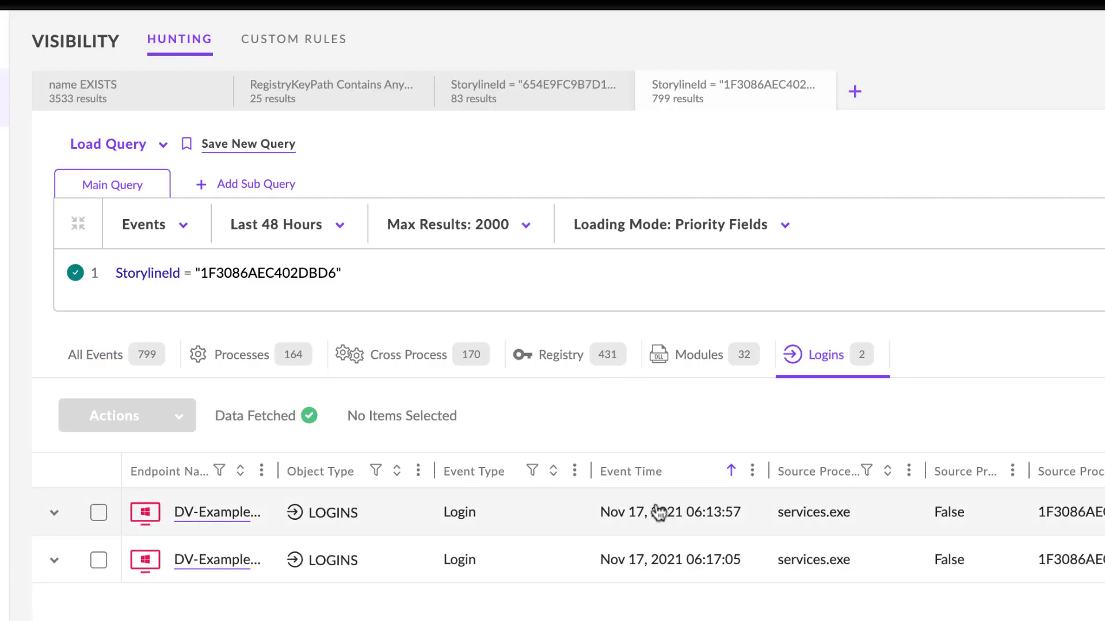
{"action": "scroll", "coordinate": [658, 512], "scroll_direction": "right", "scroll_amount": 10}
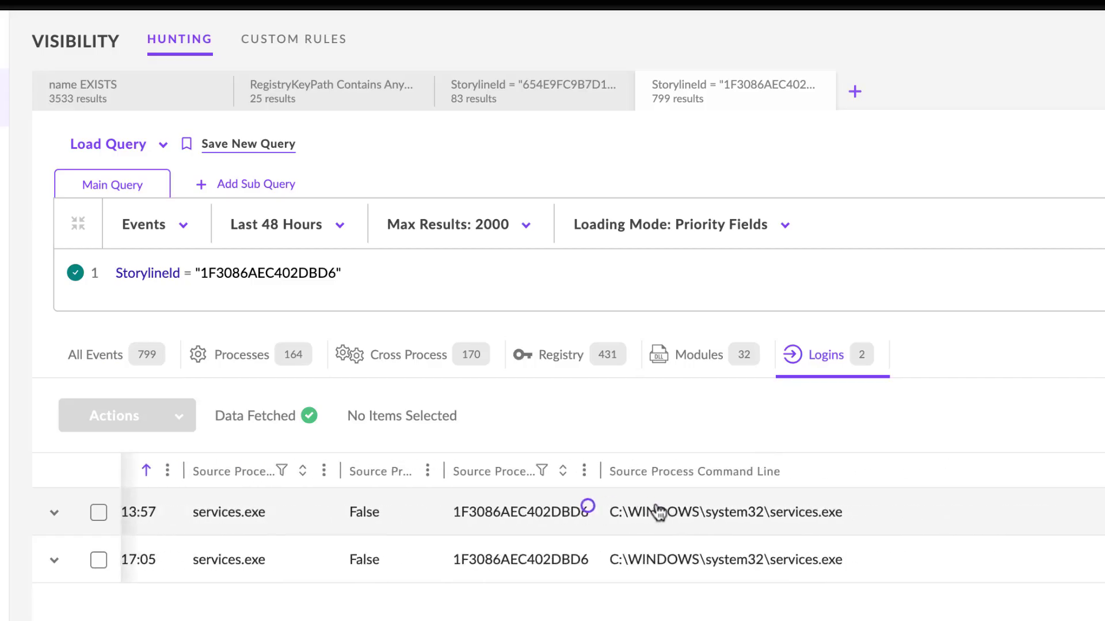
{"action": "scroll", "coordinate": [658, 512], "scroll_direction": "left", "scroll_amount": 10}
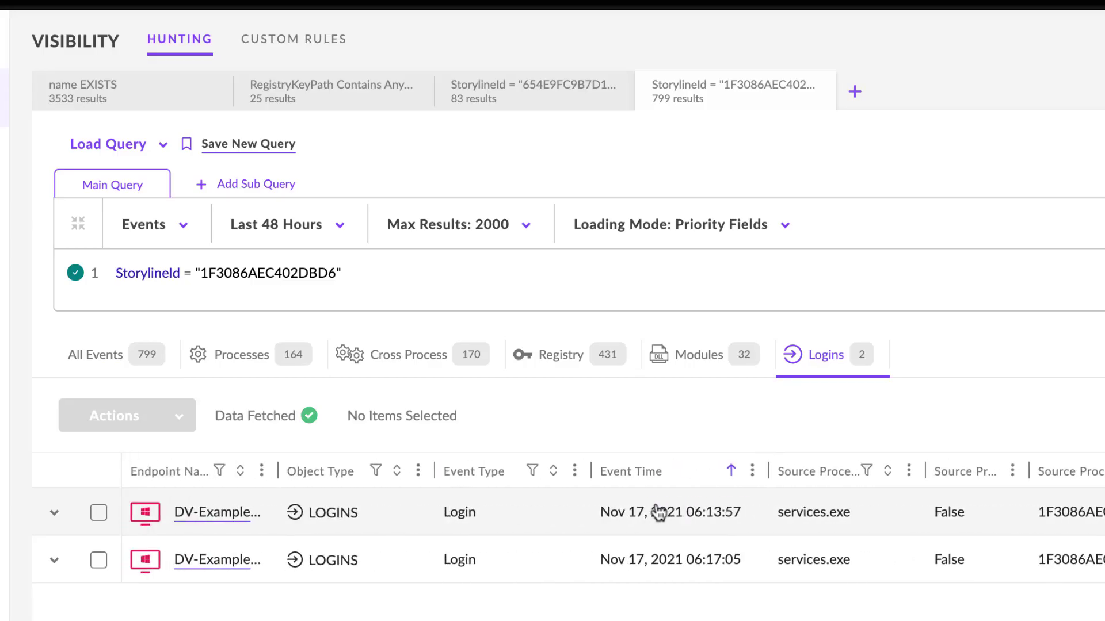
Step: Expand the first login event, widen the Endpoint Name column and examine the login details such as source machine IP and type
{"action": "left_click", "coordinate": [53, 513]}
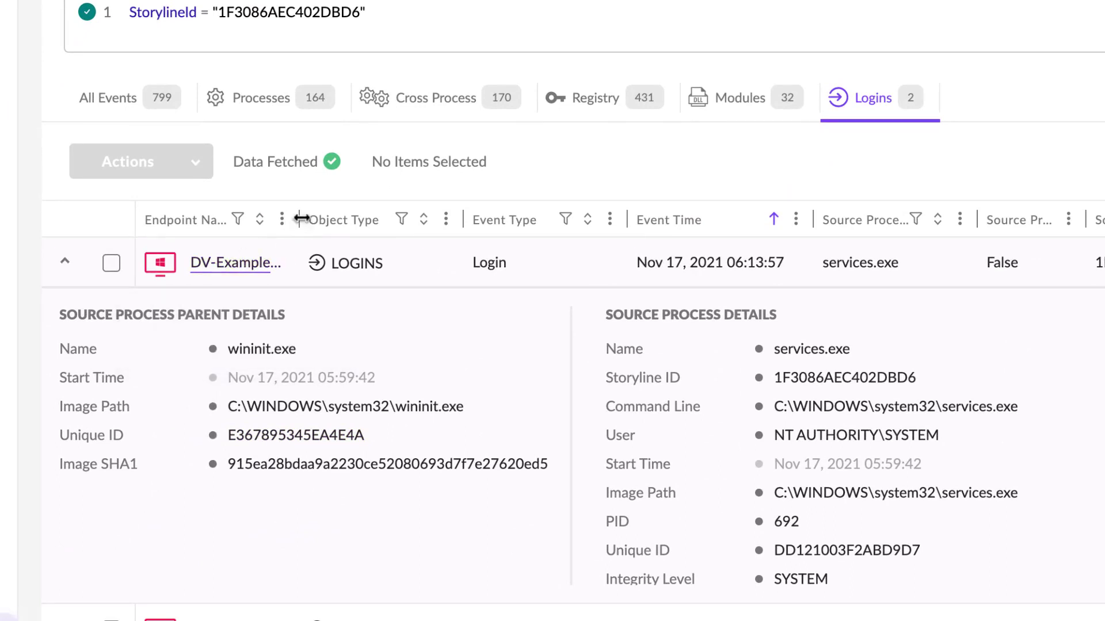
{"action": "left_click_drag", "start_coordinate": [300, 218], "coordinate": [358, 219]}
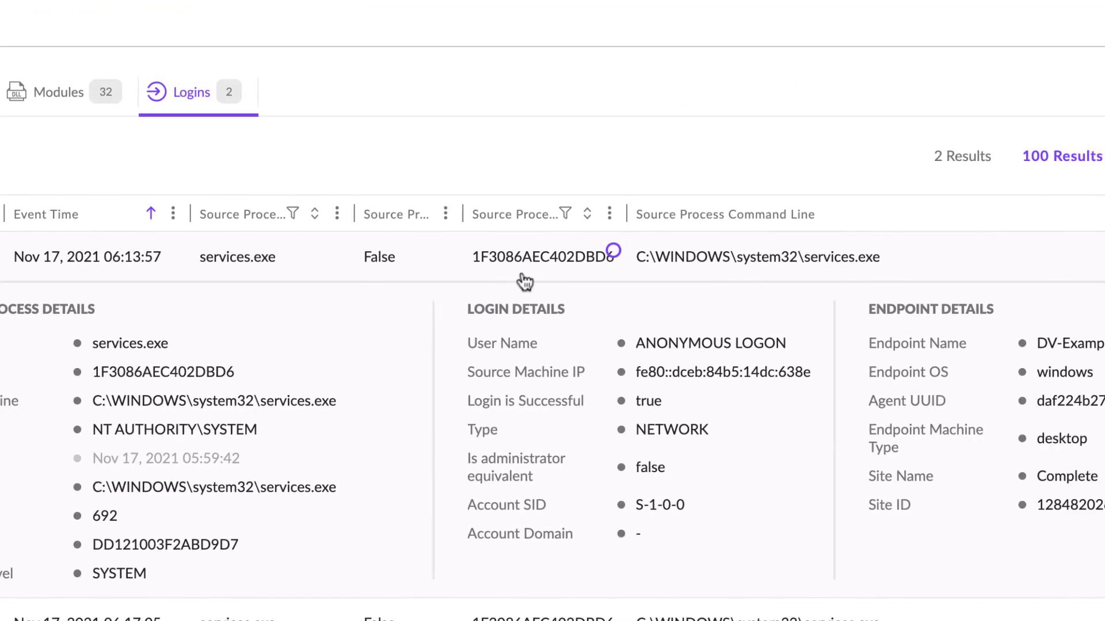
{"action": "scroll", "coordinate": [516, 275], "scroll_direction": "right", "scroll_amount": 1}
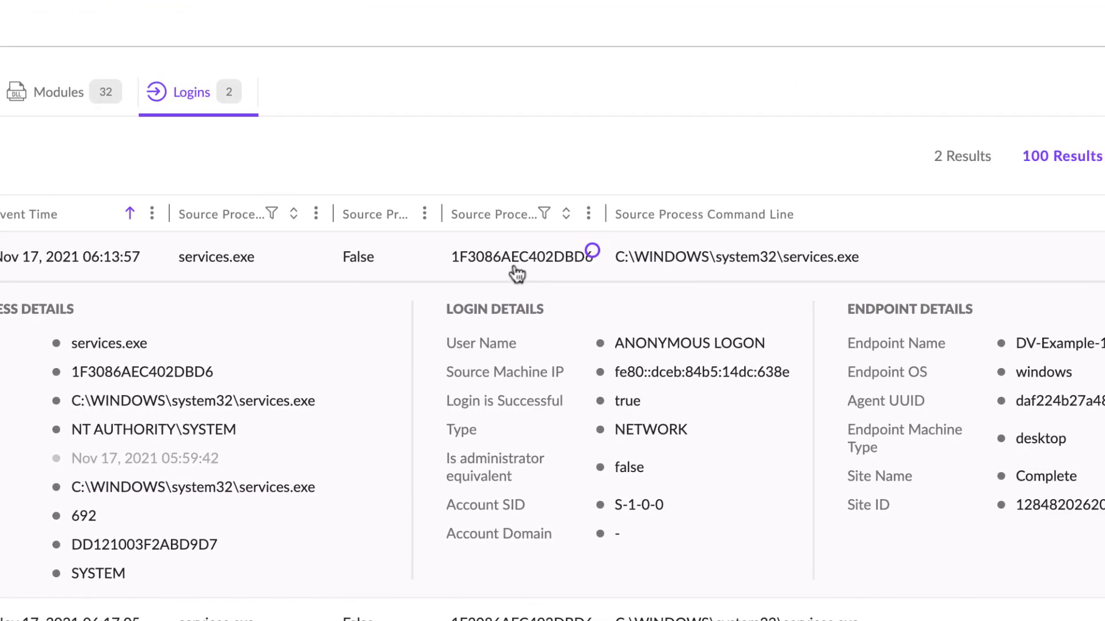
{"action": "scroll", "coordinate": [516, 275], "scroll_direction": "left", "scroll_amount": 1}
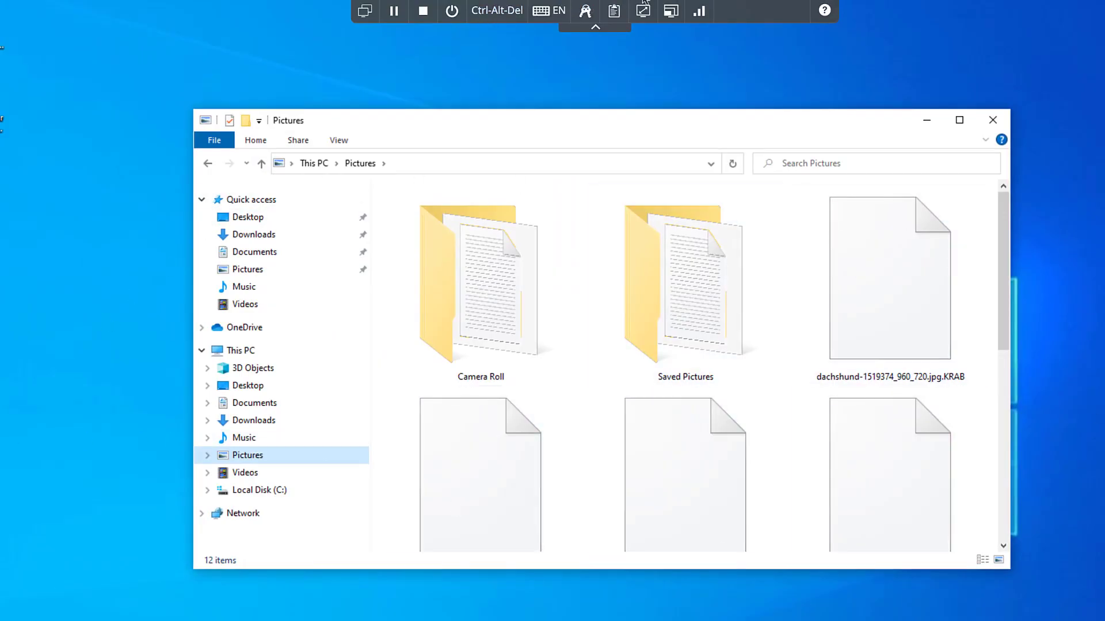
Step: Switch to the Windows virtual machine showing the encrypted Pictures folder, open a Command Prompt and run ipconfig
{"action": "left_click", "coordinate": [643, 11]}
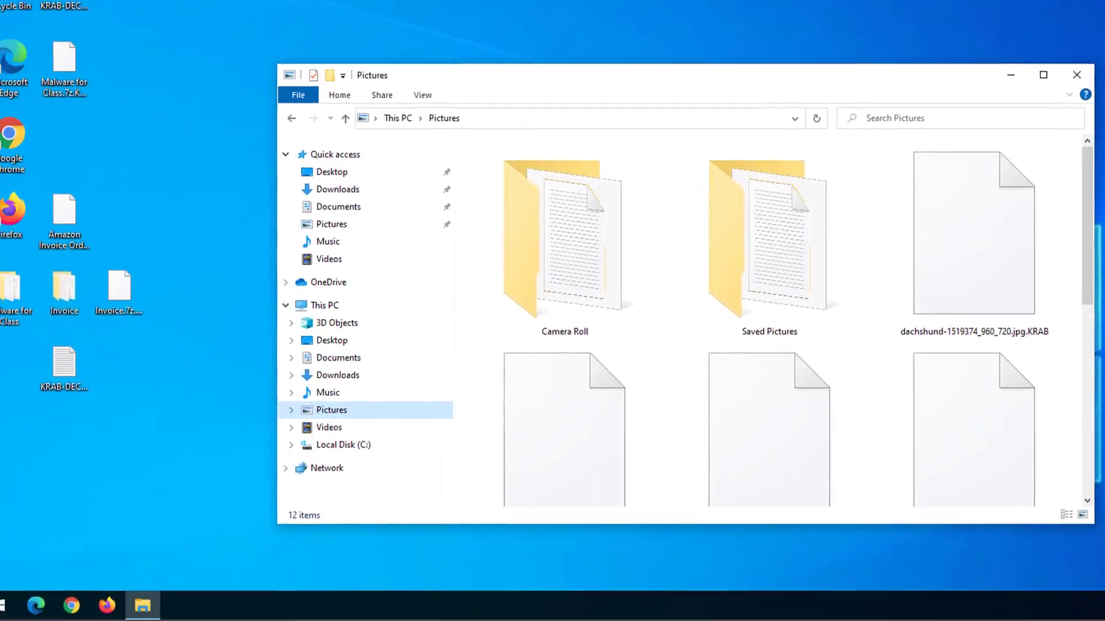
{"action": "left_click", "coordinate": [18, 599]}
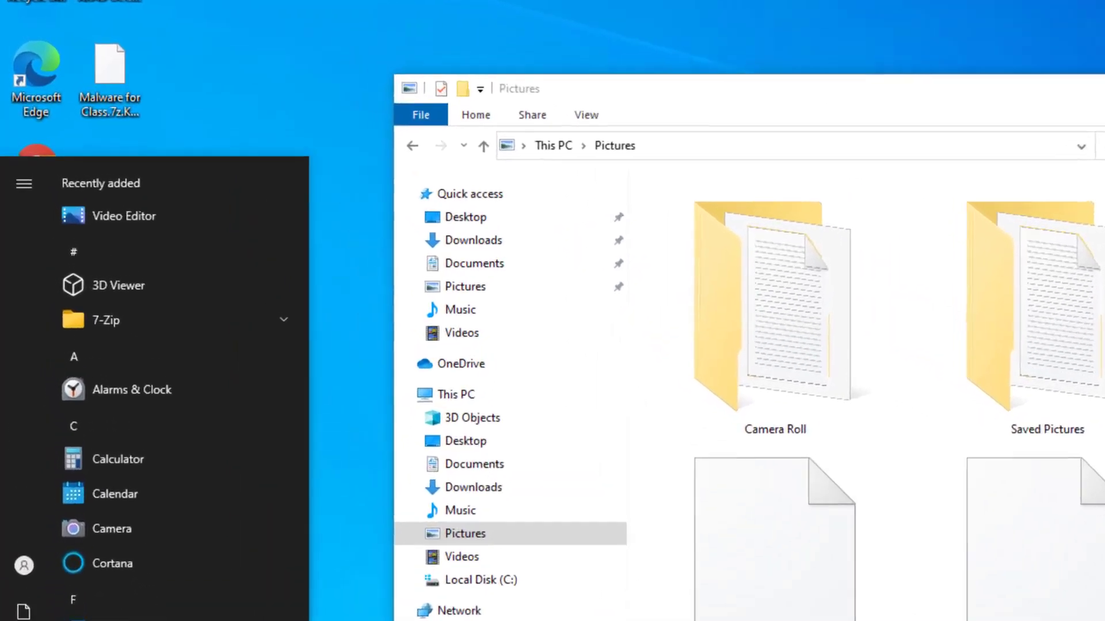
{"action": "type", "text": "cmd"}
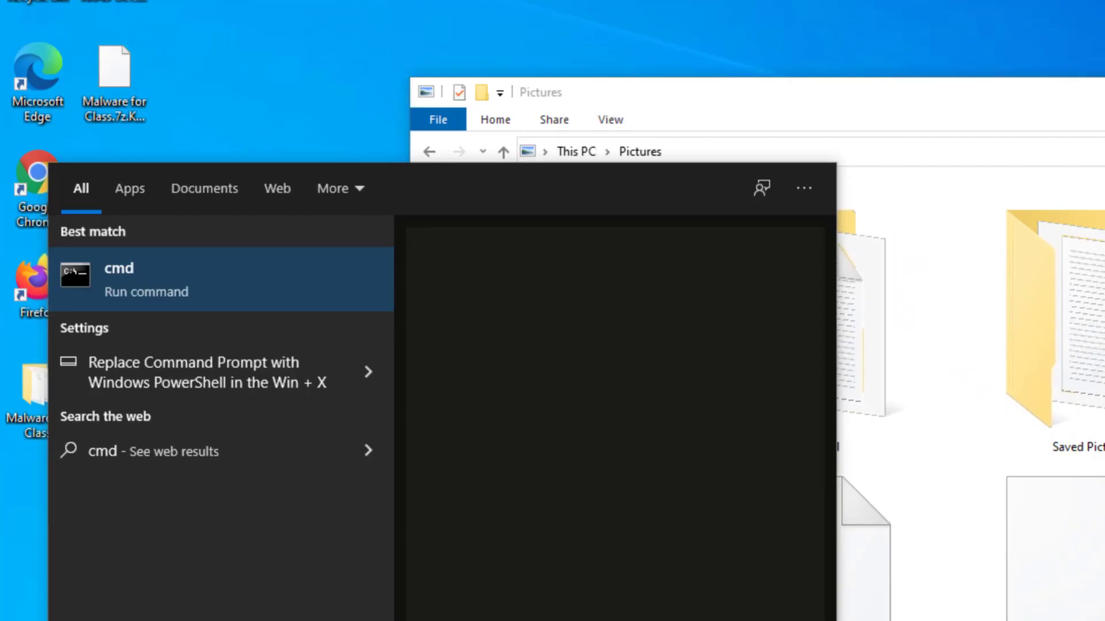
{"action": "key", "text": "Return"}
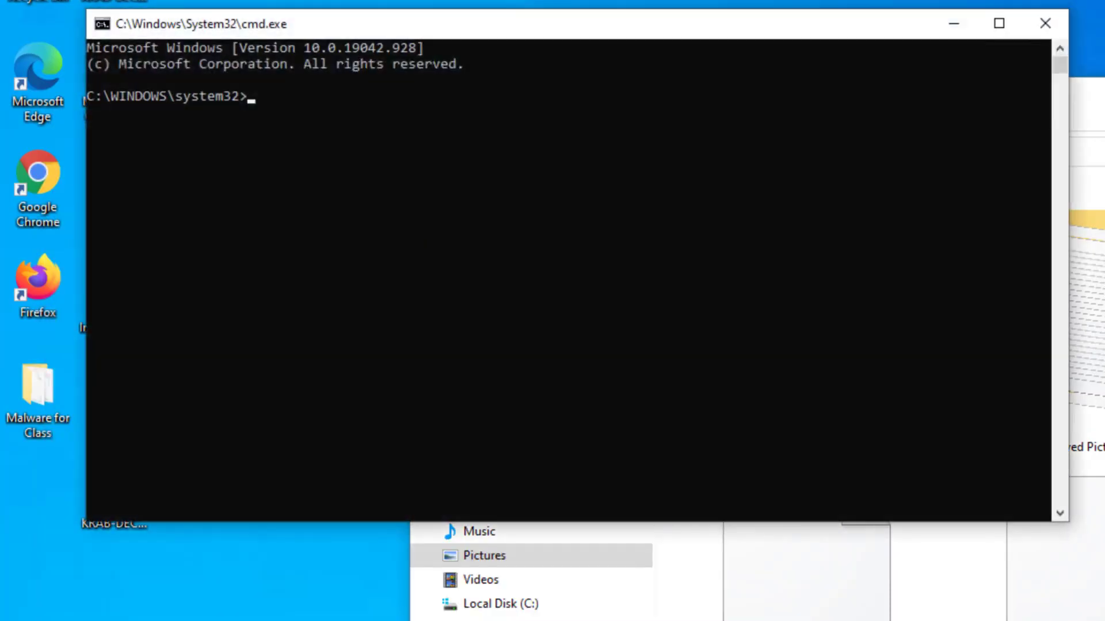
{"action": "type", "text": "ipconfig"}
{"action": "key", "text": "Return"}
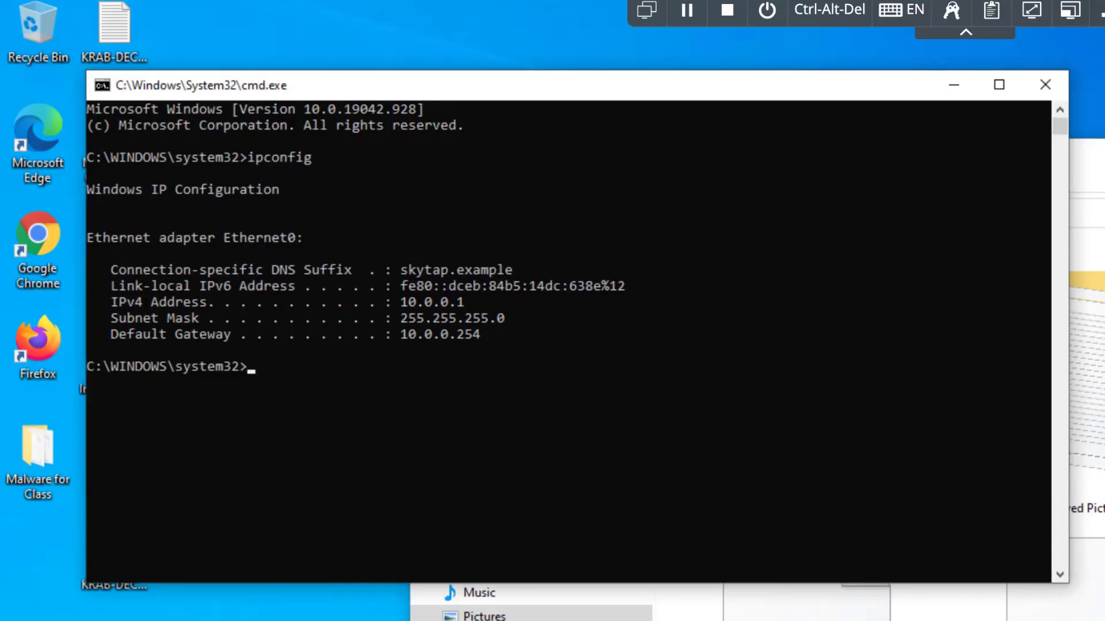
Step: Open the About page of the Windows System settings on the virtual machine
{"action": "key", "text": "super"}
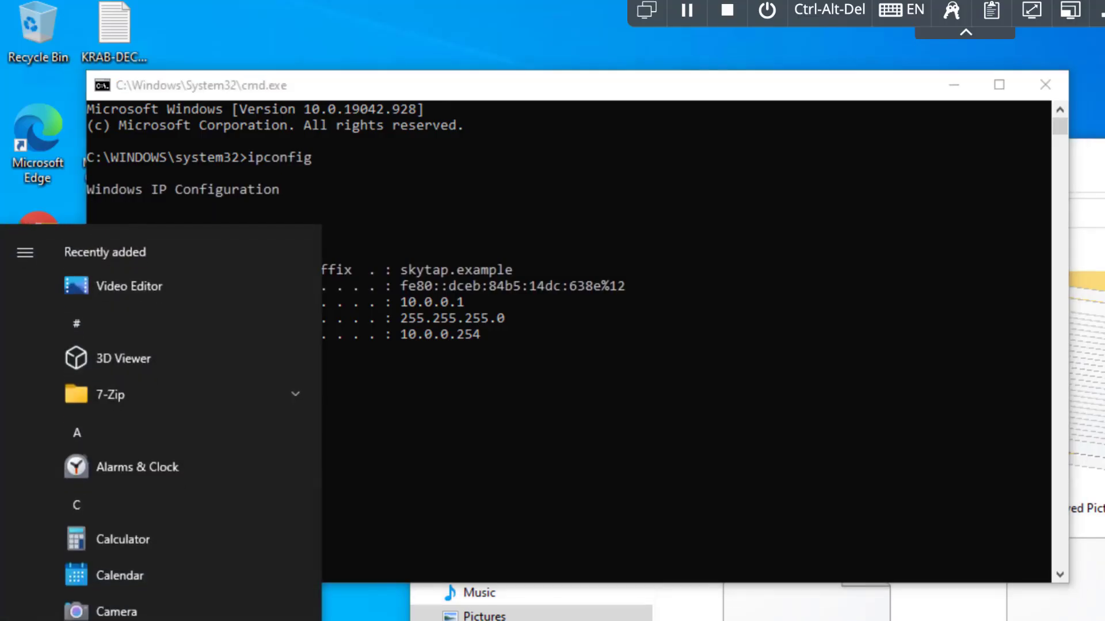
{"action": "left_click", "coordinate": [25, 620]}
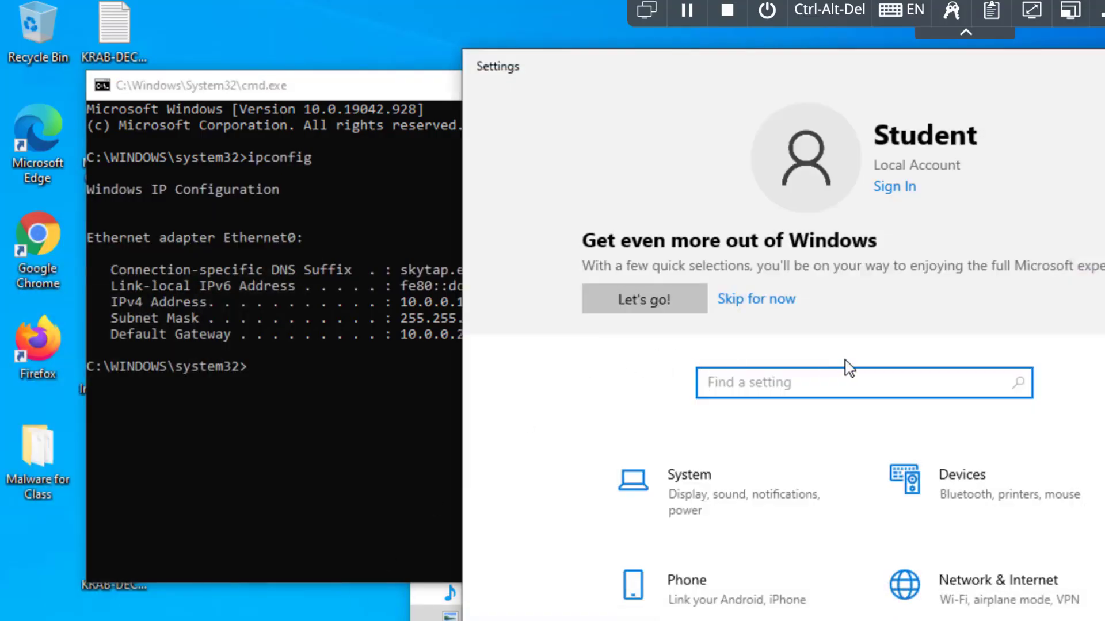
{"action": "left_click", "coordinate": [711, 503]}
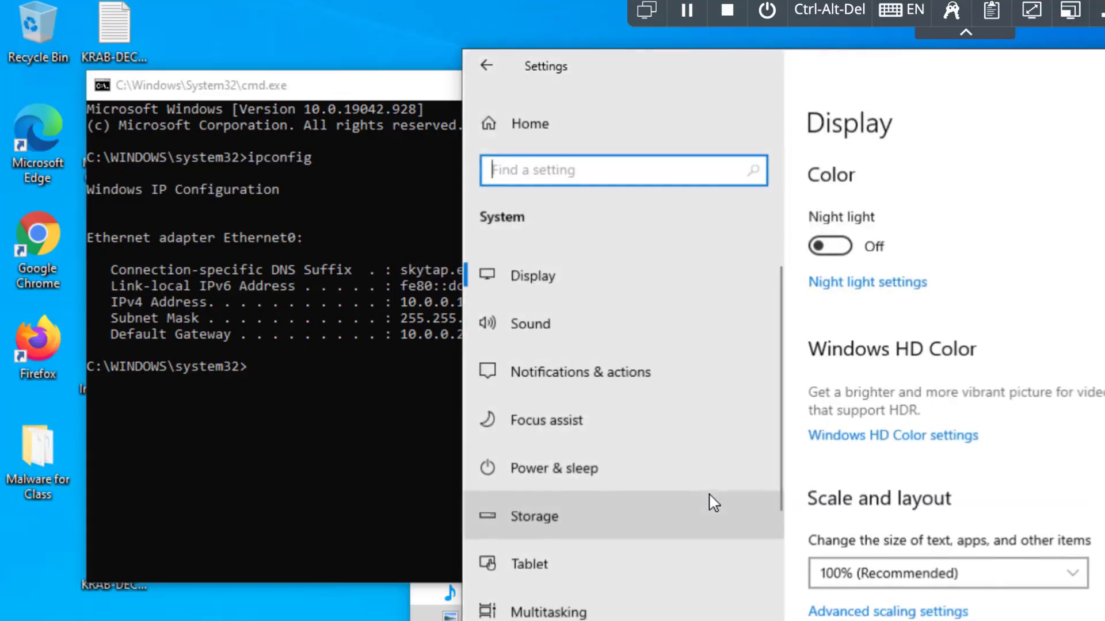
{"action": "scroll", "coordinate": [616, 555], "scroll_direction": "down", "scroll_amount": 5}
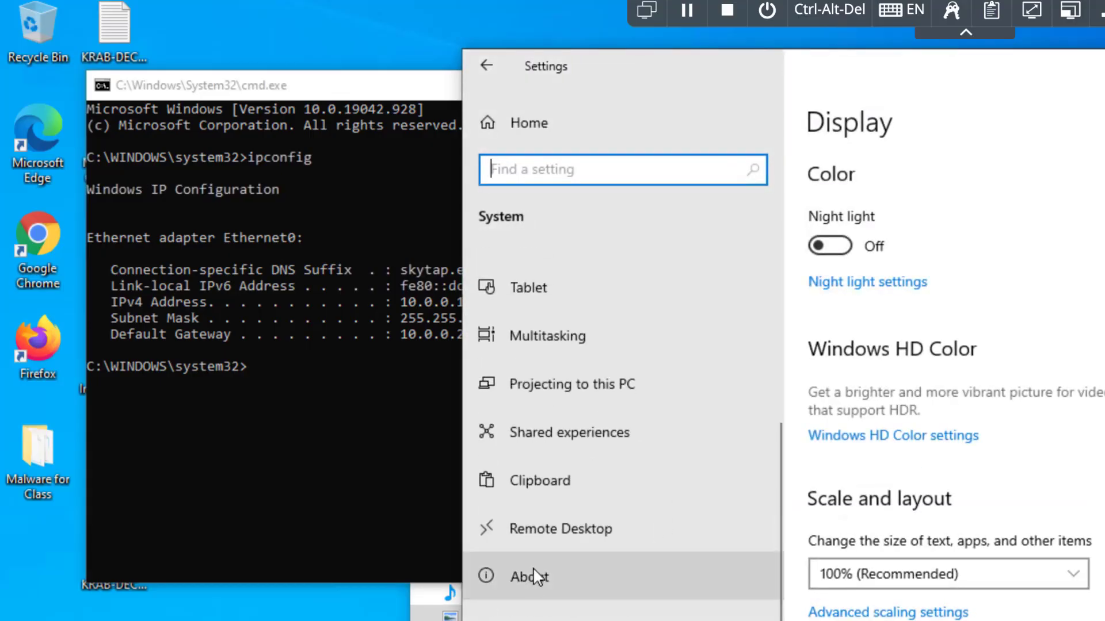
{"action": "left_click", "coordinate": [532, 568]}
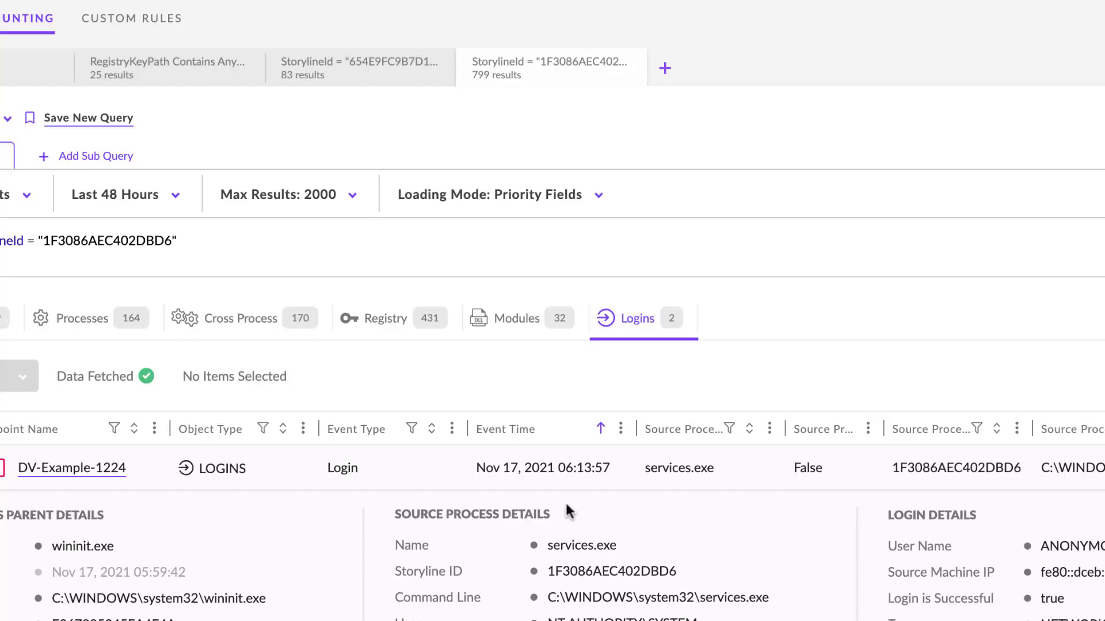
Step: Switch to the virtual machine with the SentinelOne installer on its desktop, launch regedit and allow it to make changes
{"action": "left_click", "coordinate": [200, 81]}
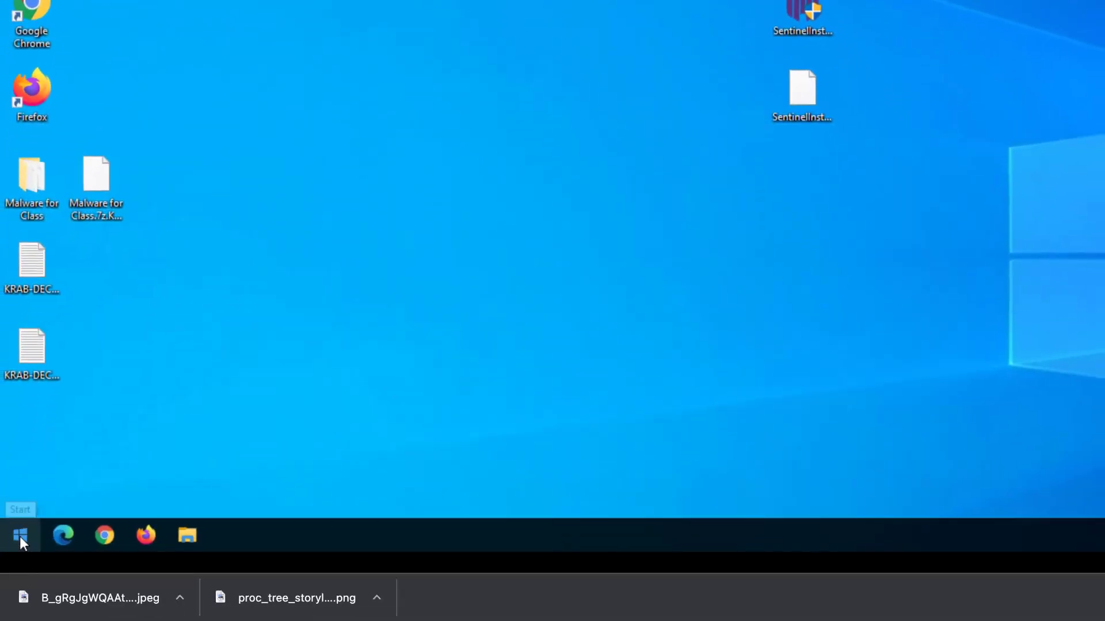
{"action": "left_click", "coordinate": [20, 536]}
{"action": "type", "text": "rege"}
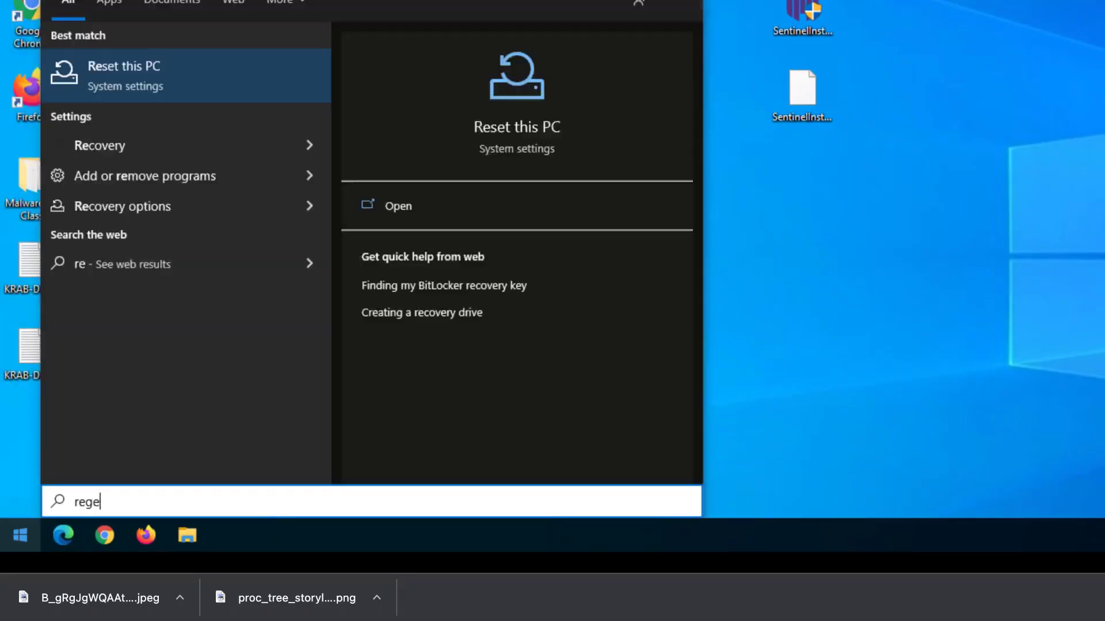
{"action": "type", "text": "dit"}
{"action": "key", "text": "Return"}
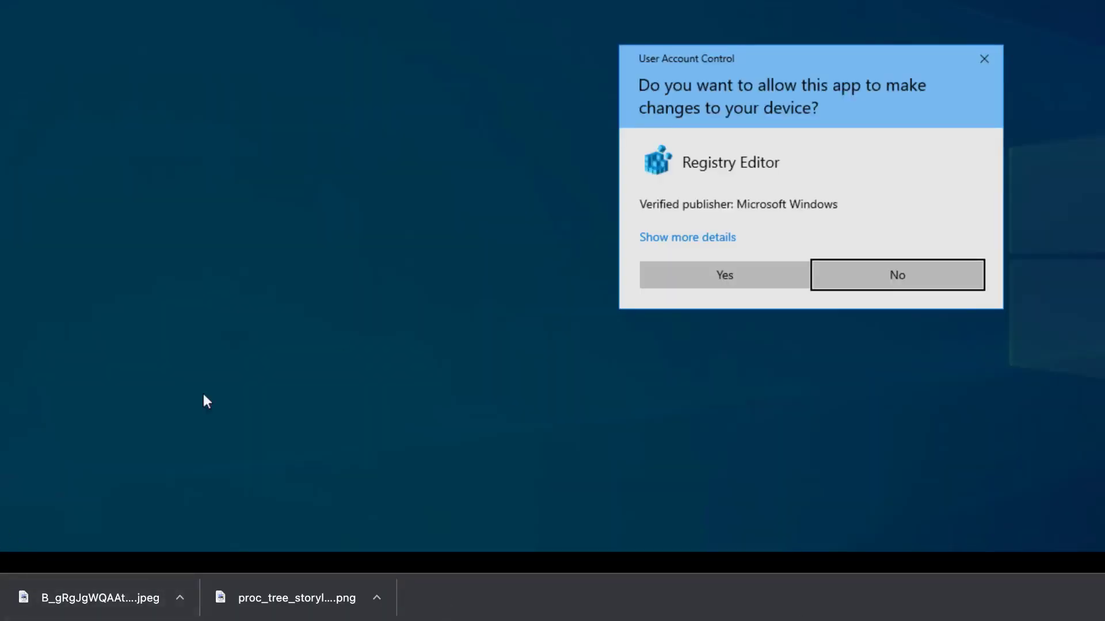
{"action": "left_click", "coordinate": [737, 273]}
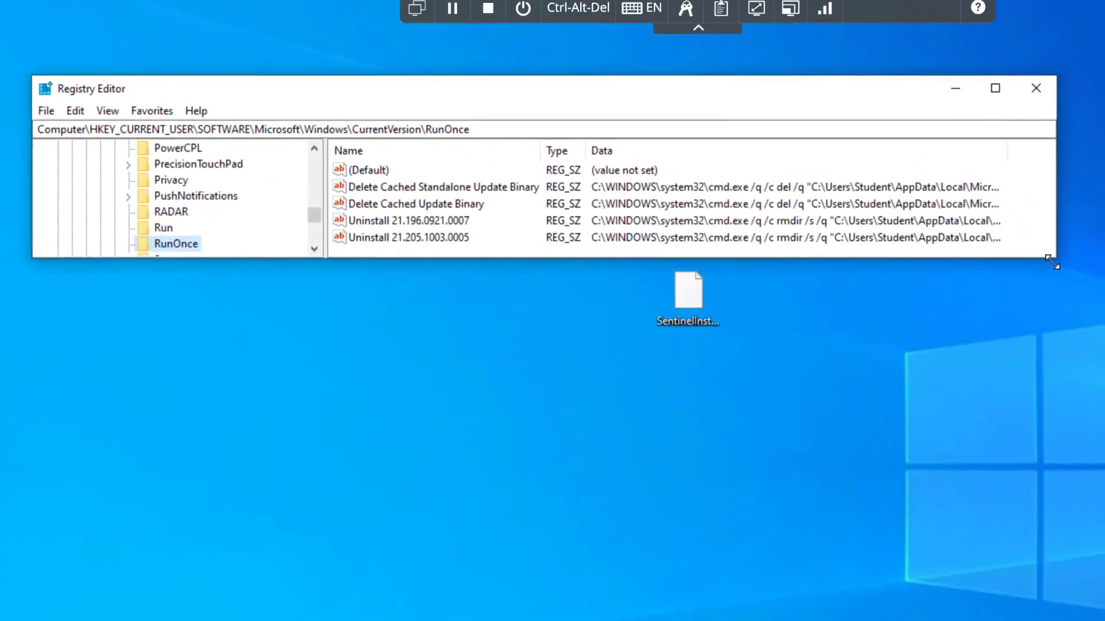
Step: Enlarge the Registry Editor window and inspect the values and path of the current user's CurrentVersion\Run key
{"action": "left_click_drag", "start_coordinate": [1054, 259], "coordinate": [1104, 613]}
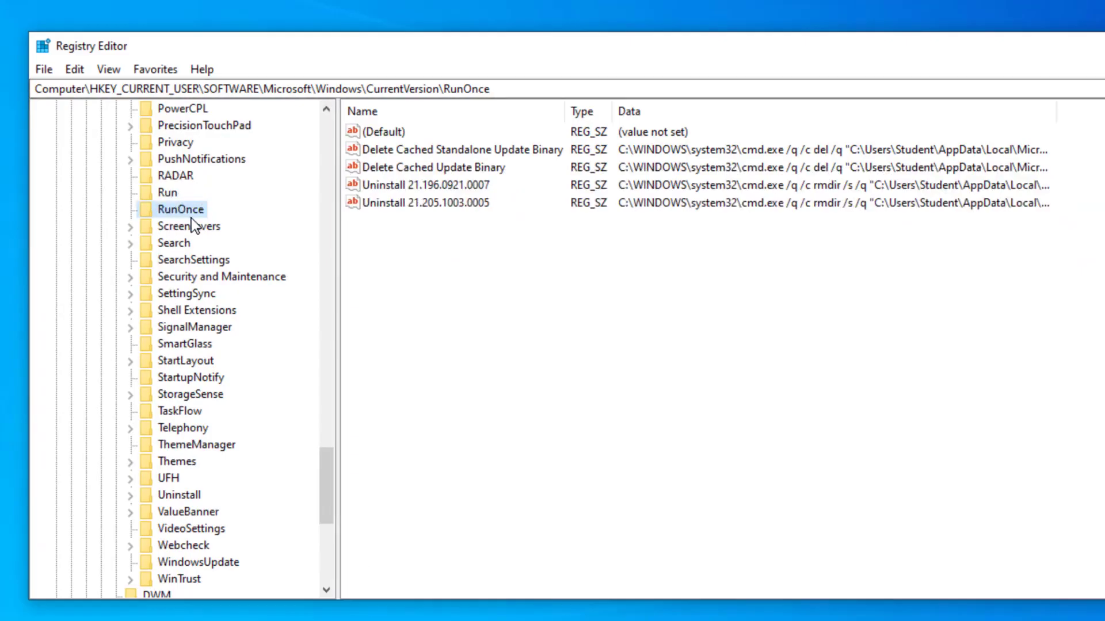
{"action": "left_click", "coordinate": [168, 194]}
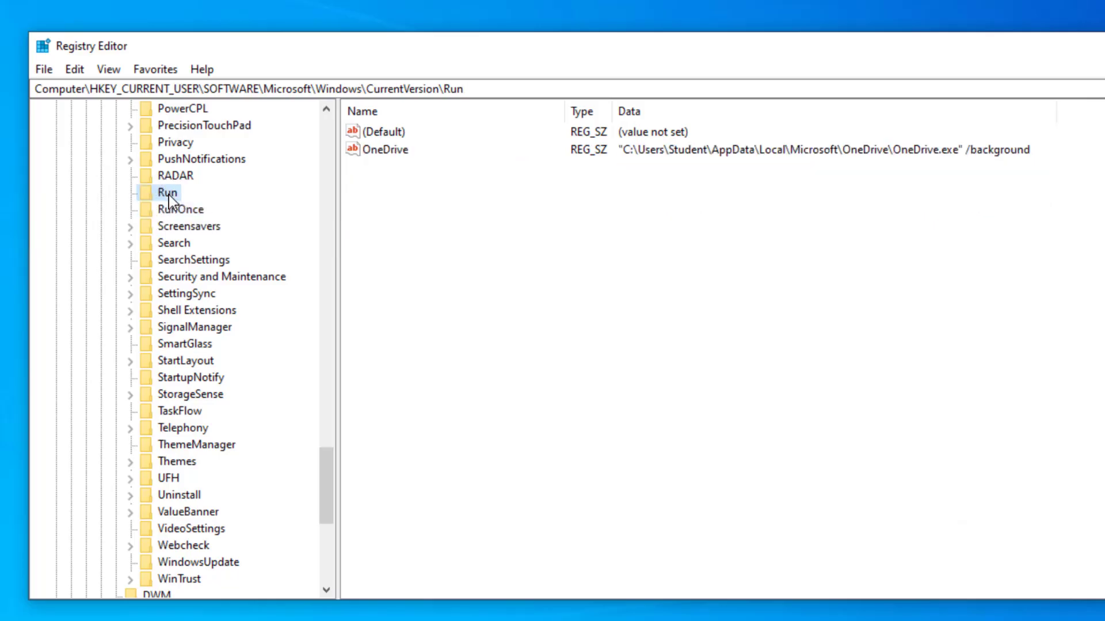
{"action": "left_click", "coordinate": [369, 92]}
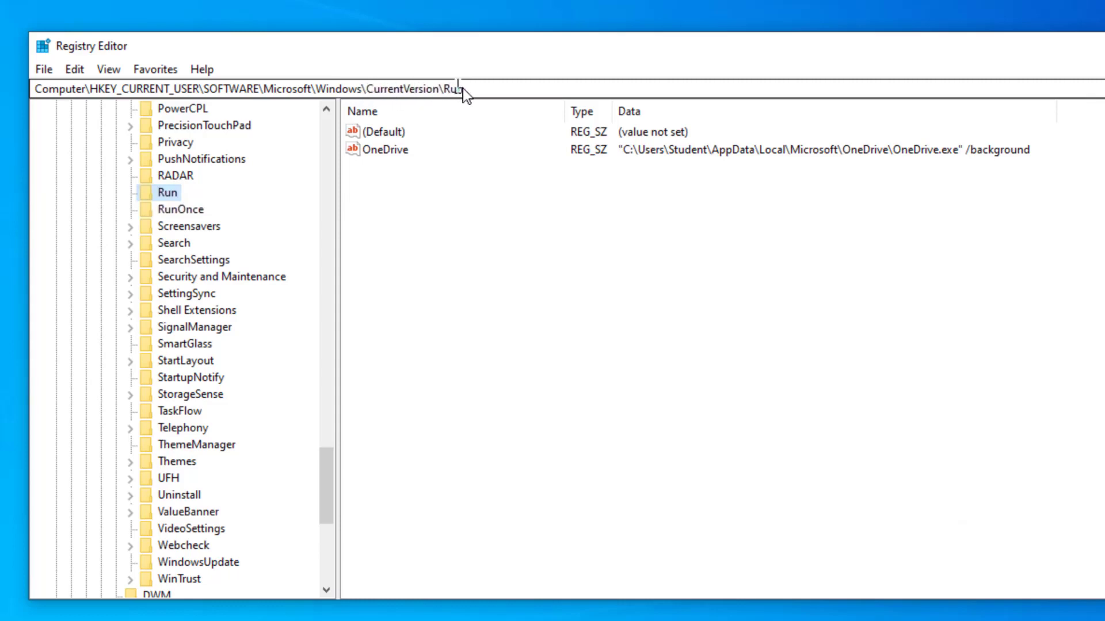
Step: Highlight the SOFTWARE\Microsoft\Windows\CurrentVersion\Run portion of the path and trace it through the HKEY_CURRENT_USER key tree
{"action": "left_click_drag", "start_coordinate": [465, 88], "coordinate": [303, 88]}
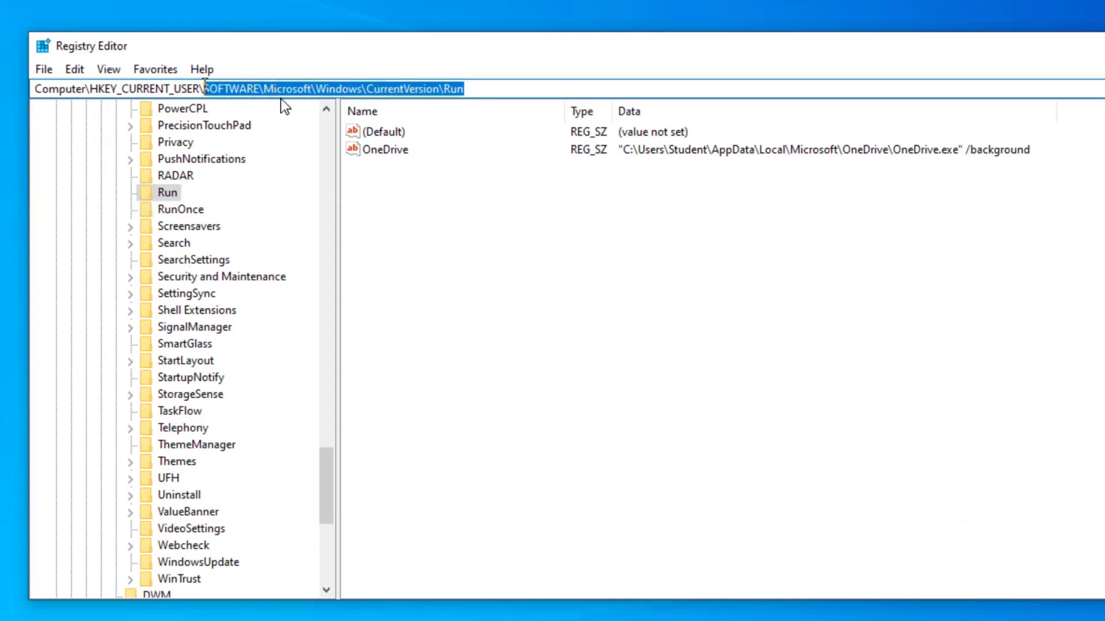
{"action": "key", "text": "shift+Left"}
{"action": "scroll", "coordinate": [126, 162], "scroll_direction": "up", "scroll_amount": 20}
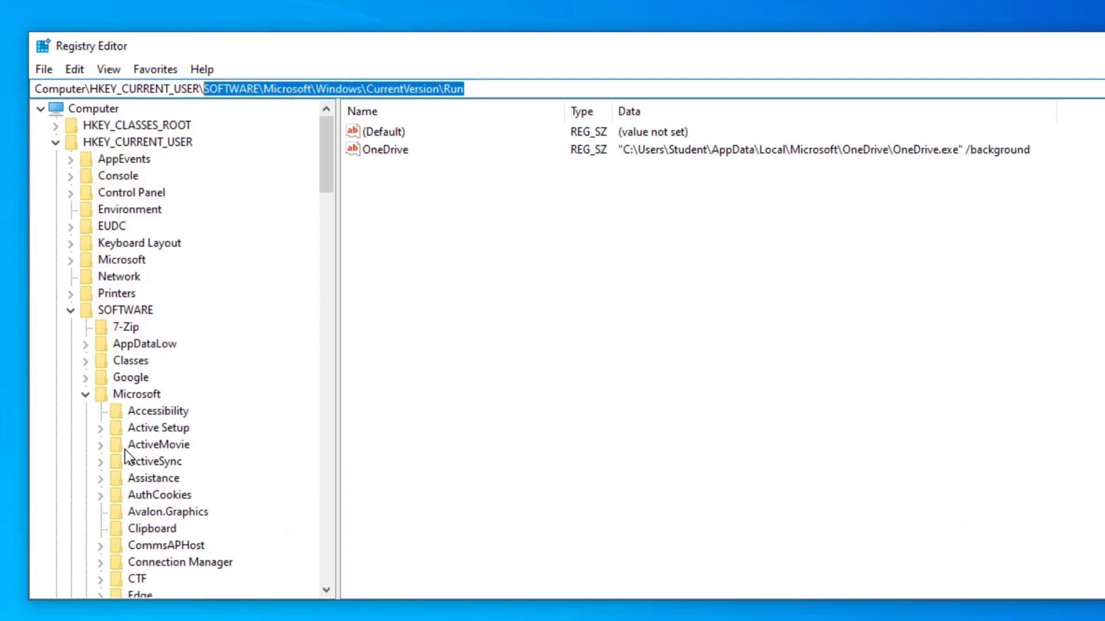
{"action": "scroll", "coordinate": [127, 455], "scroll_direction": "down", "scroll_amount": 15}
{"action": "scroll", "coordinate": [129, 449], "scroll_direction": "down", "scroll_amount": 4}
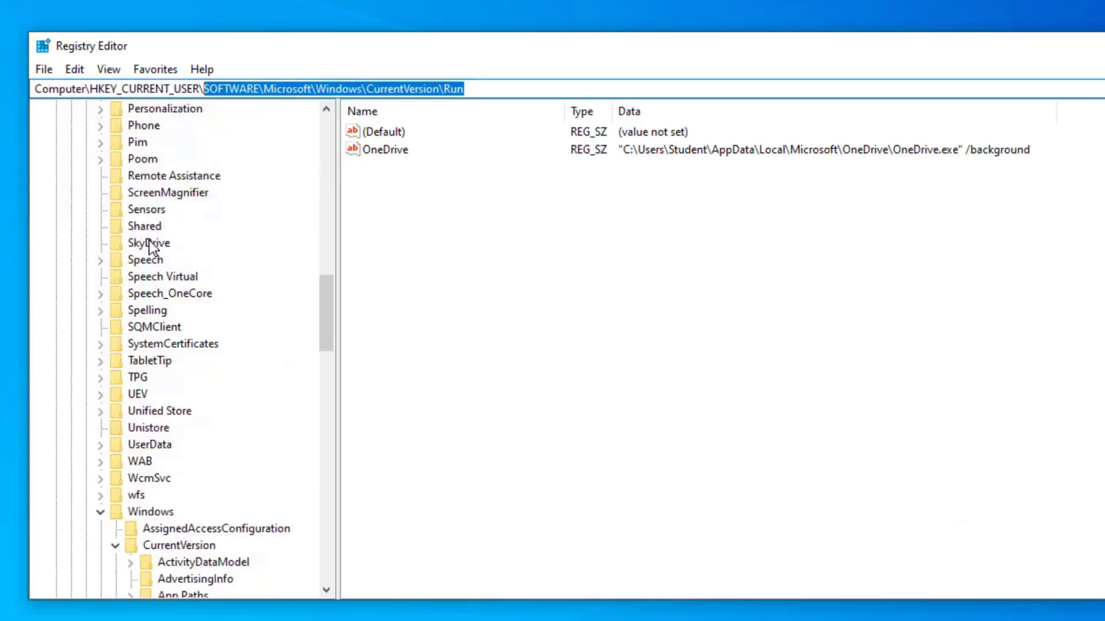
{"action": "scroll", "coordinate": [122, 201], "scroll_direction": "up", "scroll_amount": 20}
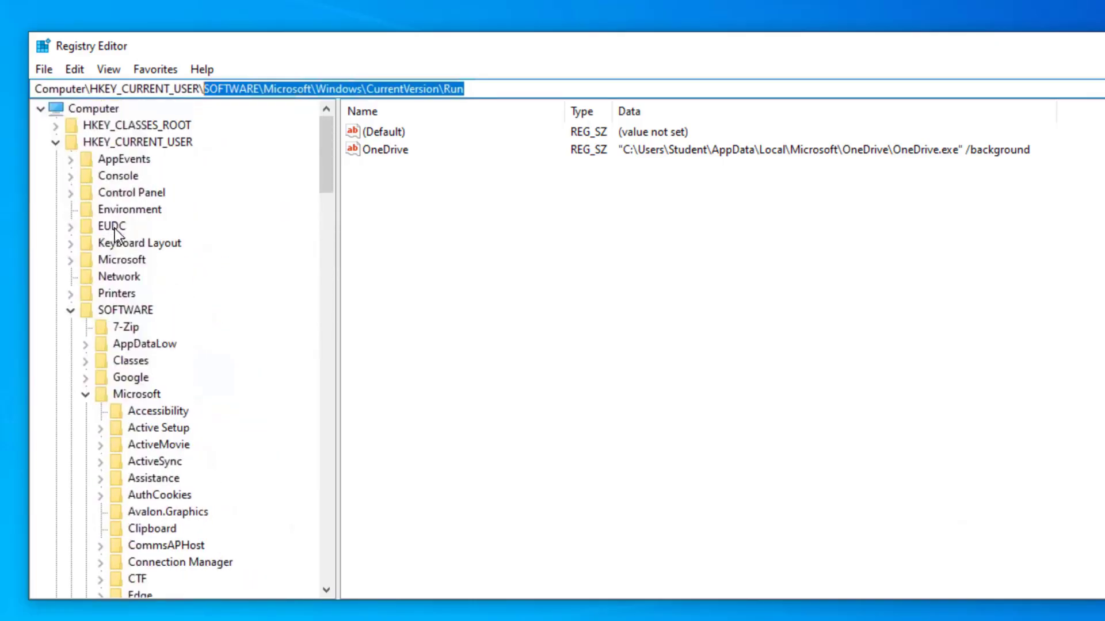
Step: Collapse the HKEY_CURRENT_USER SOFTWARE branch and open the Tree key under HKEY_LOCAL_MACHINE\SOFTWARE\Microsoft\Windows NT\CurrentVersion\Schedule\TaskCache
{"action": "left_click", "coordinate": [84, 393]}
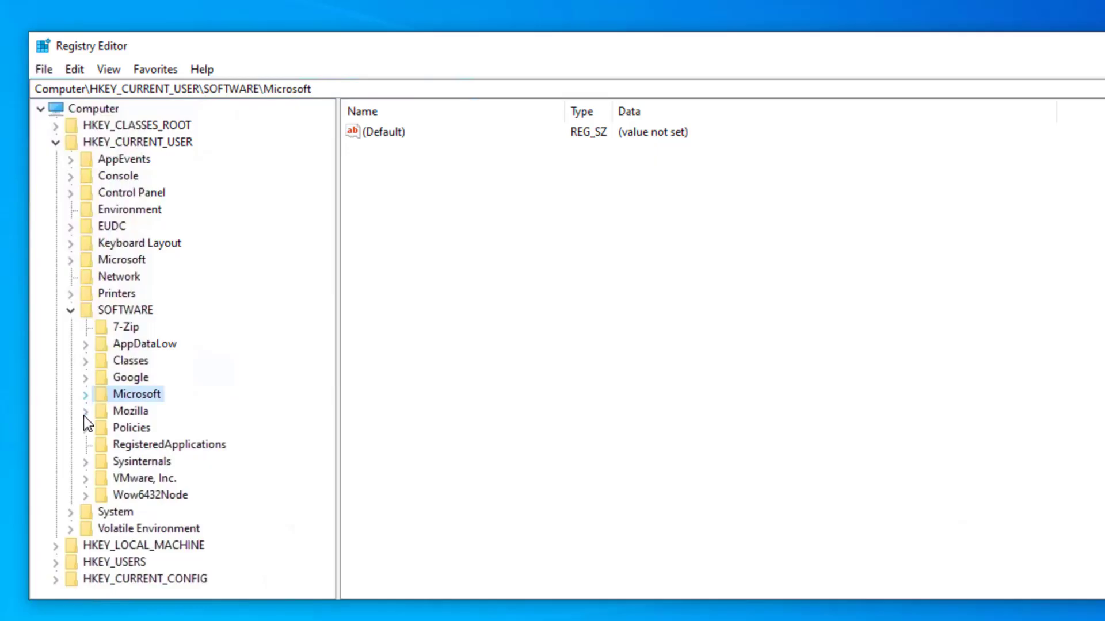
{"action": "left_click", "coordinate": [69, 311]}
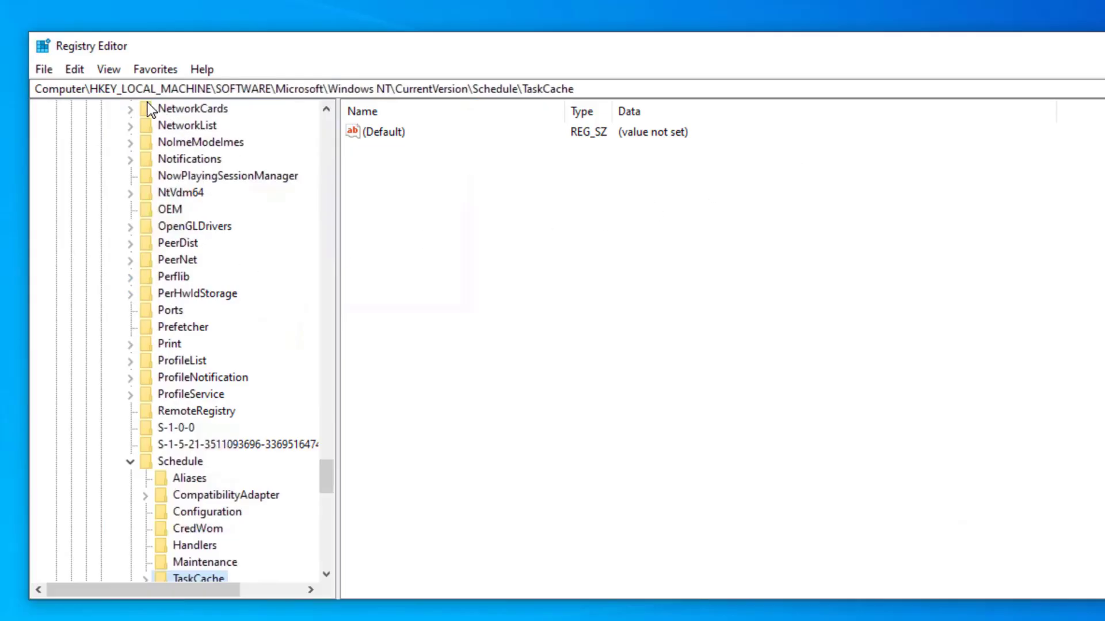
{"action": "left_click", "coordinate": [185, 91]}
{"action": "mouse_move", "coordinate": [328, 477]}
{"action": "left_mouse_down"}
{"action": "mouse_move", "coordinate": [328, 464]}
{"action": "mouse_move", "coordinate": [325, 494]}
{"action": "left_mouse_up"}
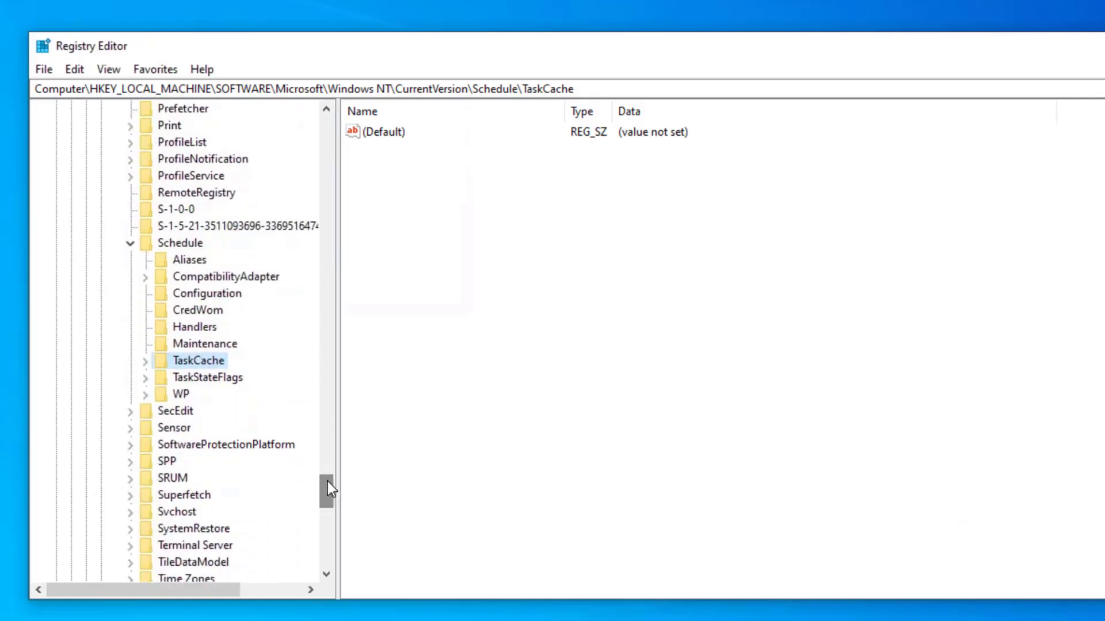
{"action": "left_click", "coordinate": [145, 361]}
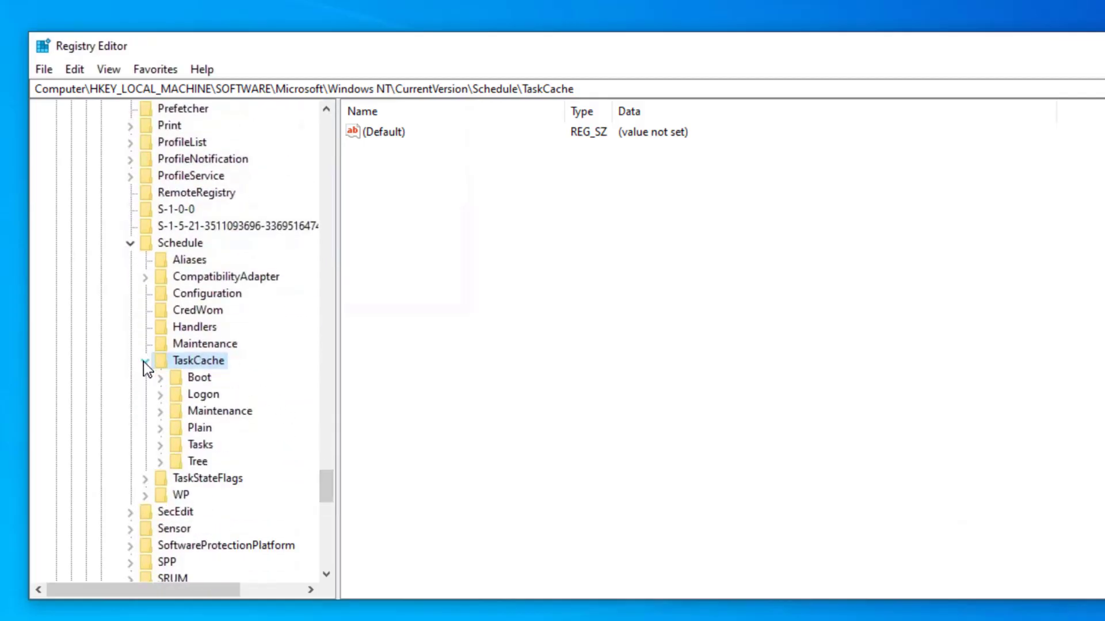
{"action": "left_click", "coordinate": [196, 462]}
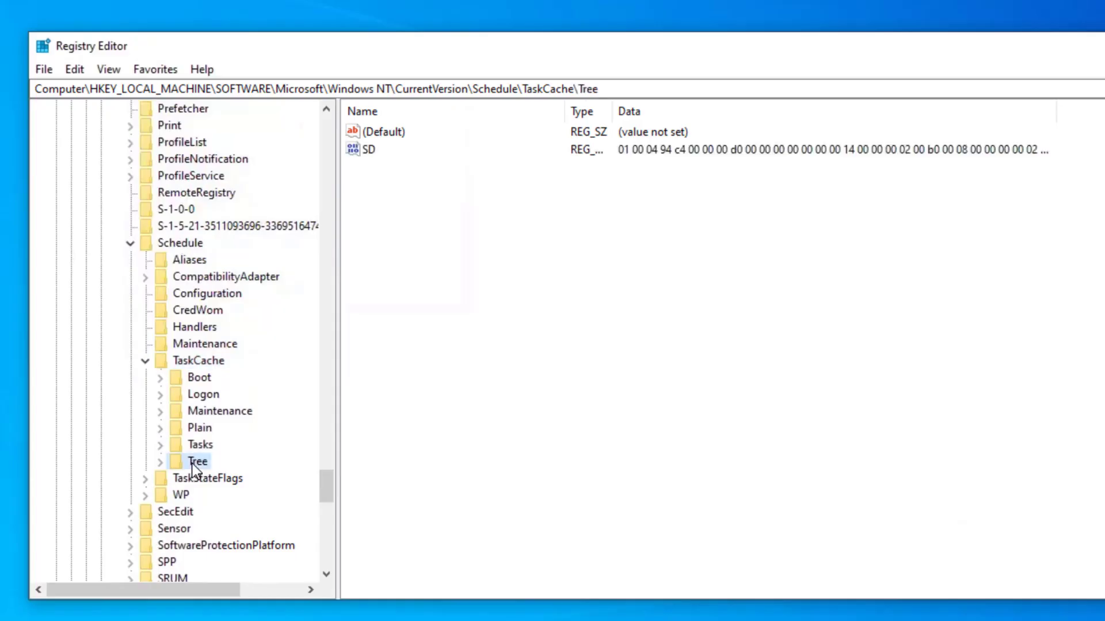